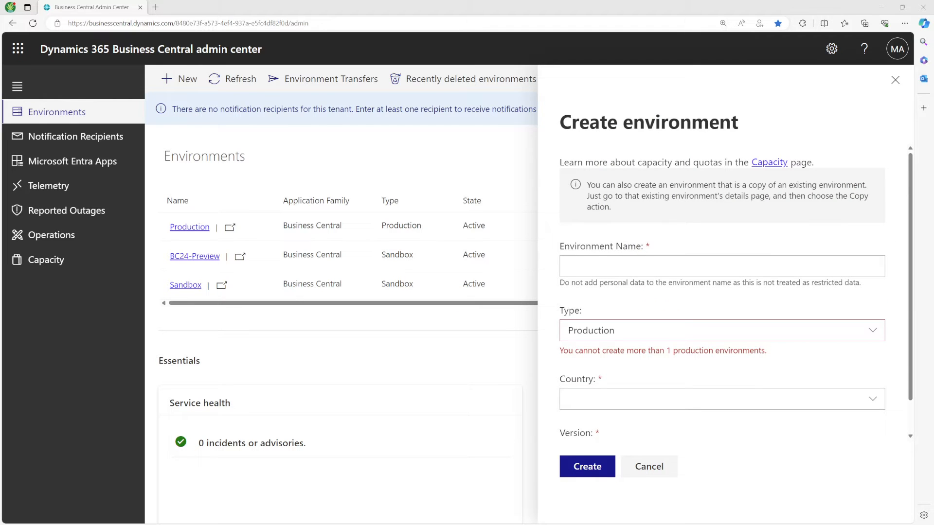
Step: Set the new environment's type to Sandbox and its country to US
{"action": "left_click", "coordinate": [593, 332]}
{"action": "left_click", "coordinate": [600, 375]}
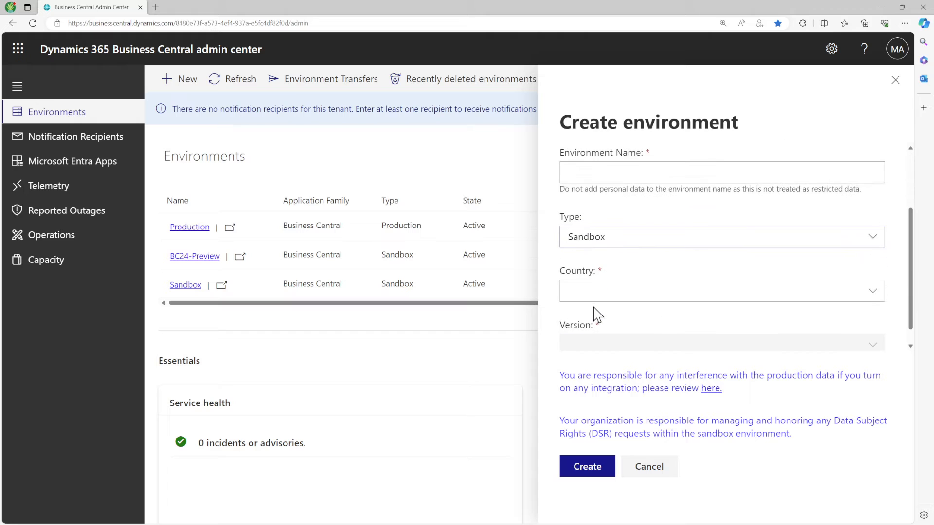
{"action": "left_click", "coordinate": [601, 298]}
{"action": "scroll", "coordinate": [386, 325], "scroll_direction": "down", "scroll_amount": 20}
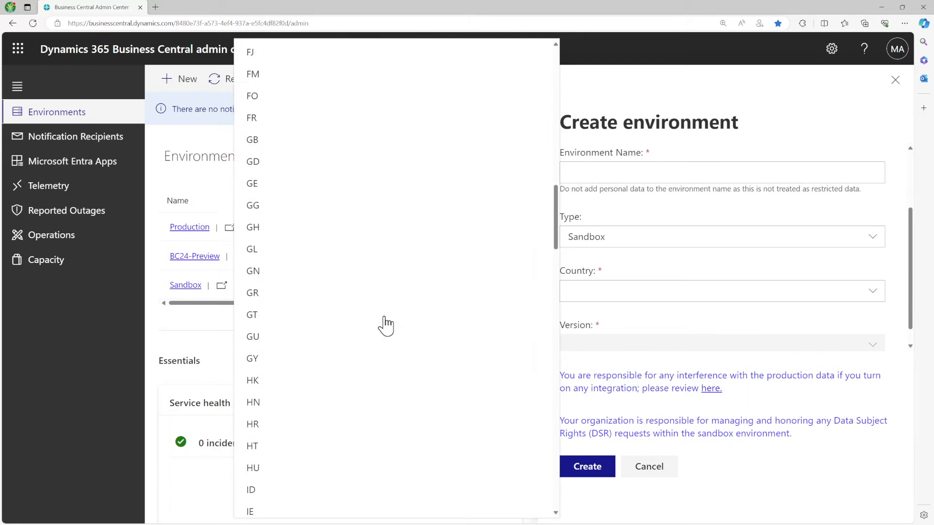
{"action": "scroll", "coordinate": [386, 325], "scroll_direction": "down", "scroll_amount": 13}
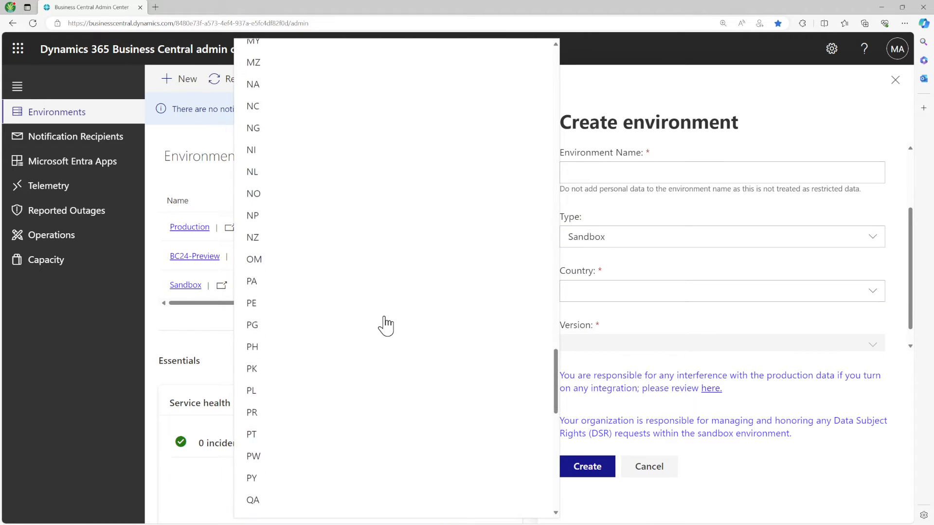
{"action": "scroll", "coordinate": [386, 325], "scroll_direction": "down", "scroll_amount": 6}
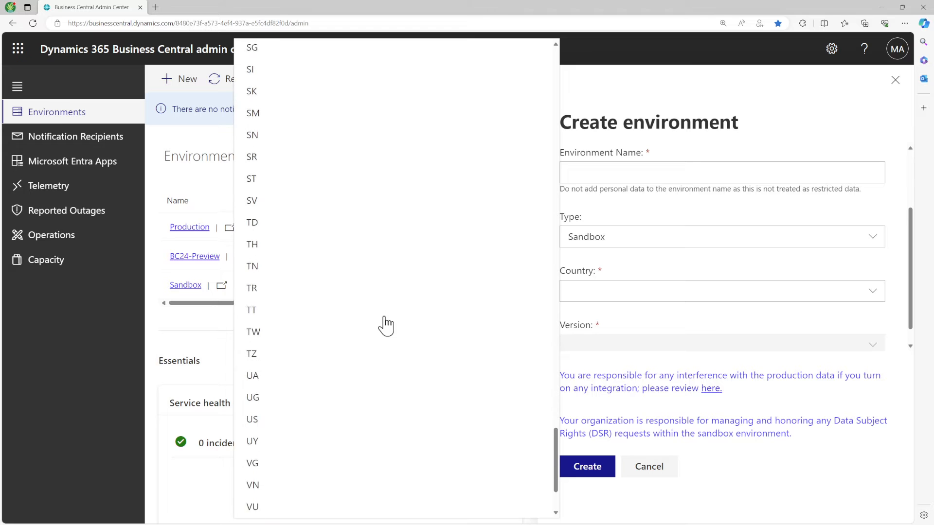
{"action": "left_click", "coordinate": [284, 352]}
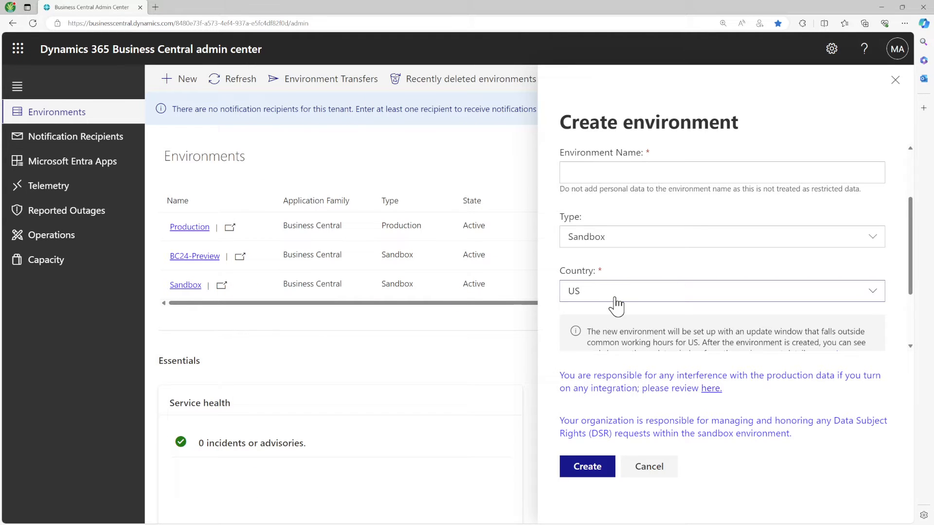
Step: Choose version 24.0.16410.16682 (Preview) for the new environment, and cancel its creation
{"action": "scroll", "coordinate": [615, 306], "scroll_direction": "down", "scroll_amount": 2}
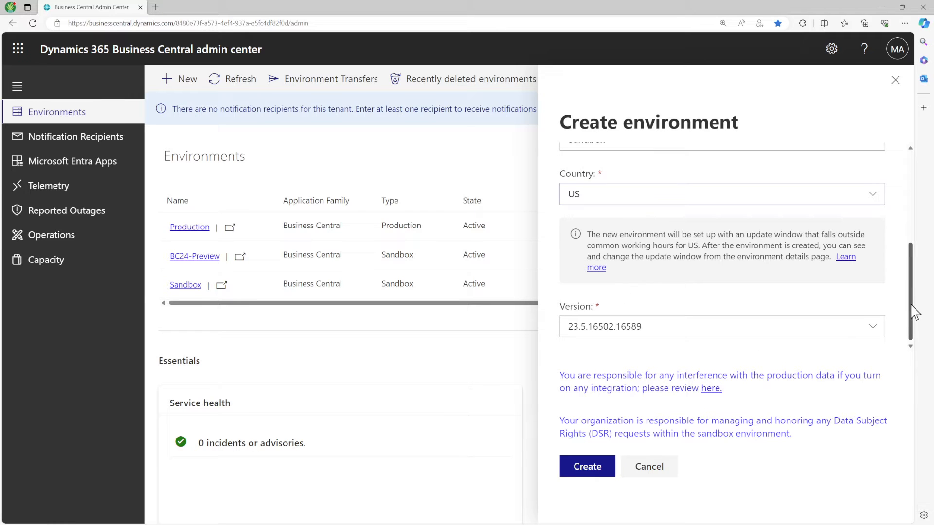
{"action": "left_click", "coordinate": [589, 333]}
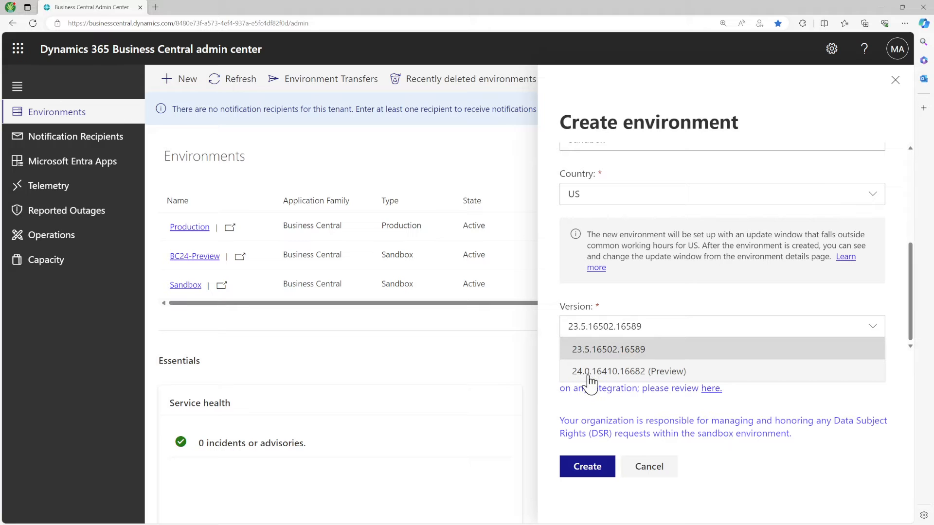
{"action": "left_click", "coordinate": [667, 373]}
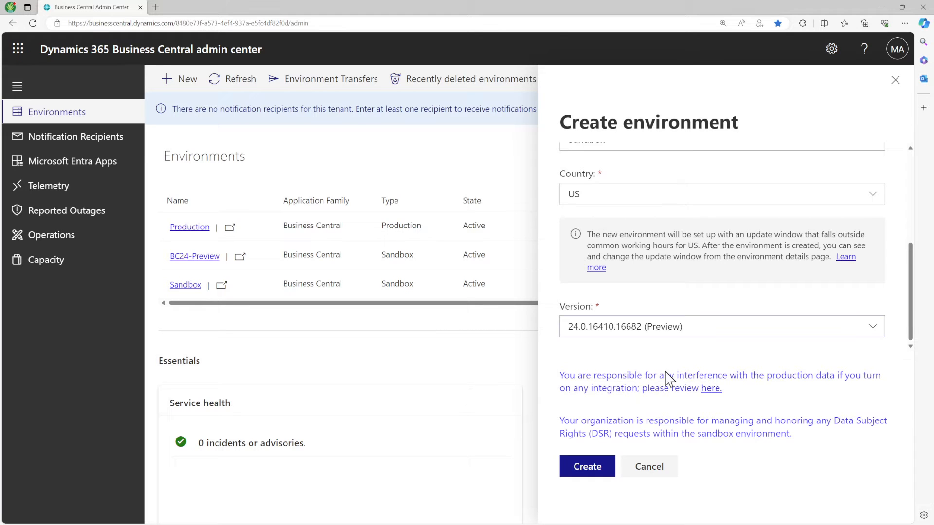
{"action": "scroll", "coordinate": [663, 333], "scroll_direction": "up", "scroll_amount": 5}
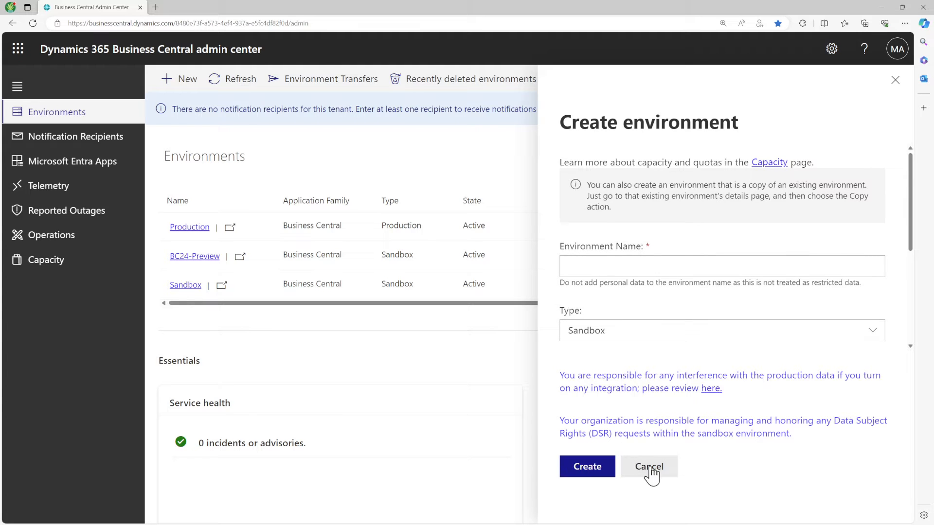
{"action": "left_click", "coordinate": [650, 468]}
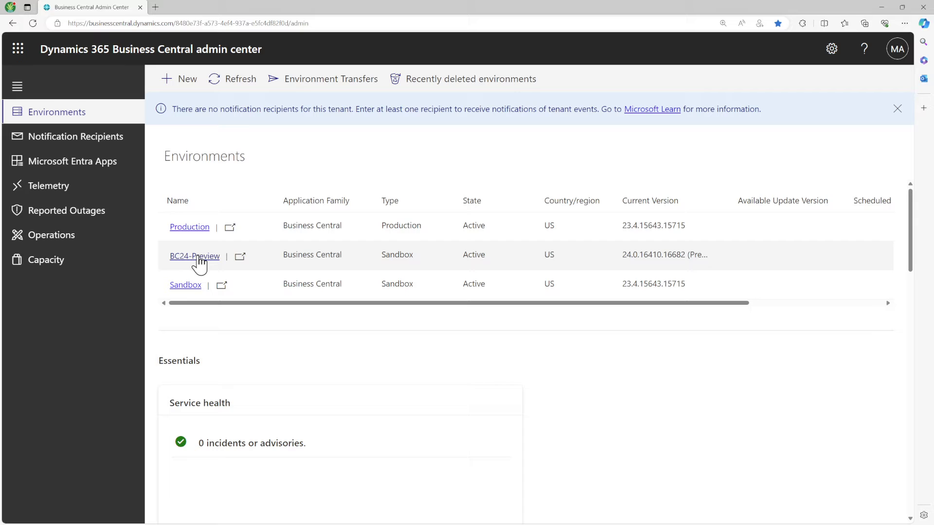
Step: Open both the BC24-Preview and Sandbox environments from the admin center, and switch to BC24-Preview
{"action": "left_click", "coordinate": [243, 256]}
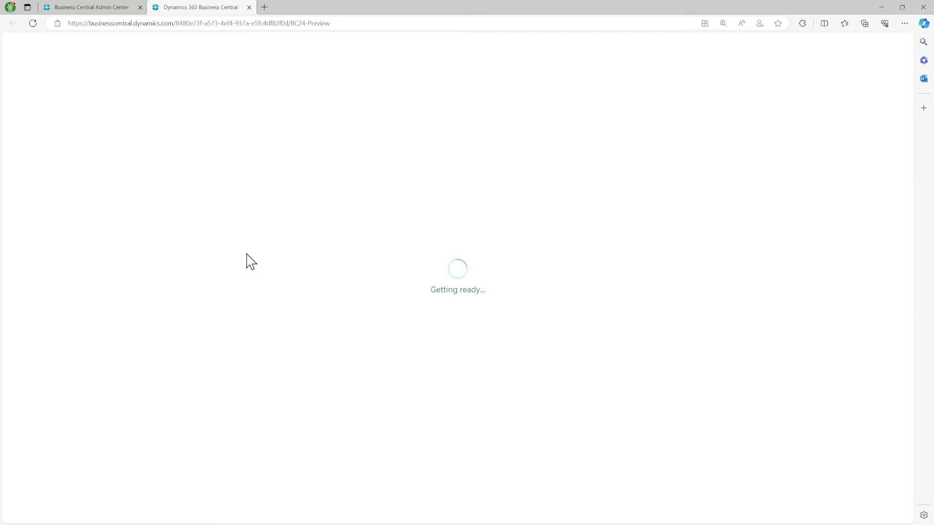
{"action": "left_click", "coordinate": [78, 9]}
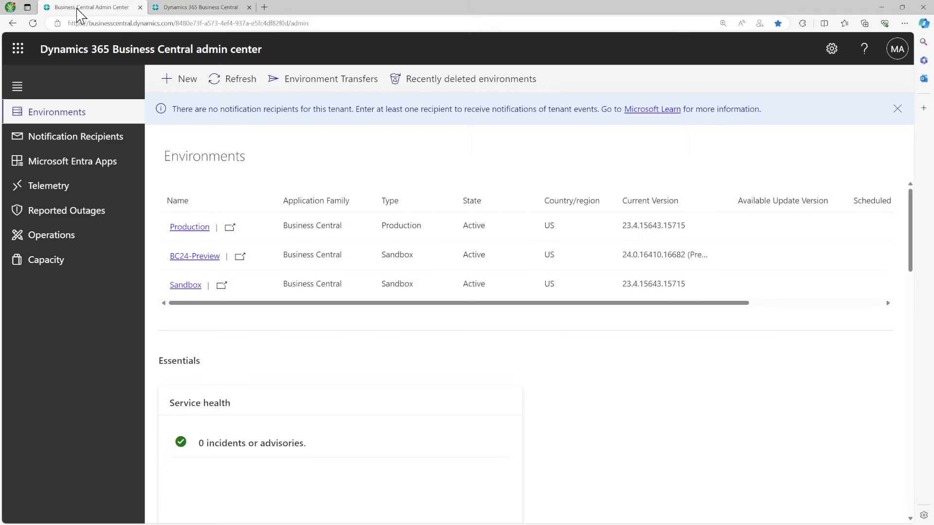
{"action": "left_click", "coordinate": [222, 286]}
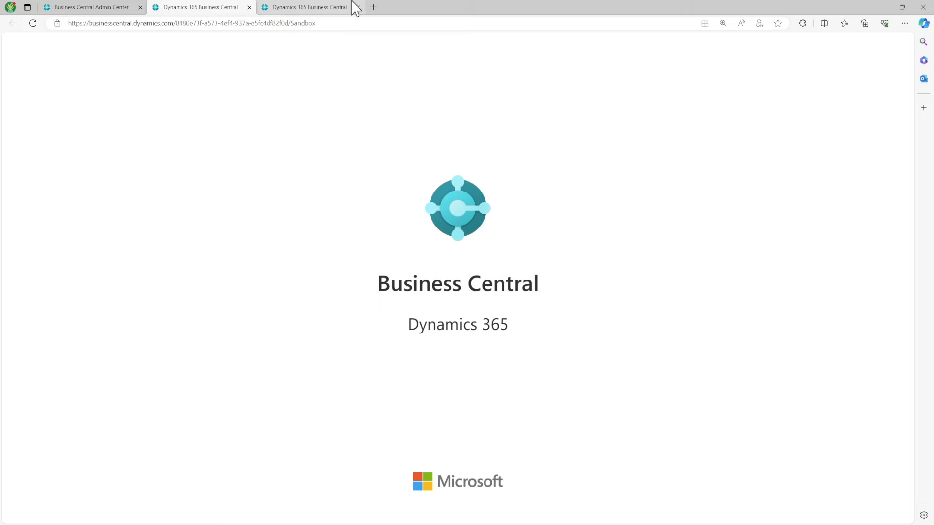
{"action": "left_click", "coordinate": [312, 10]}
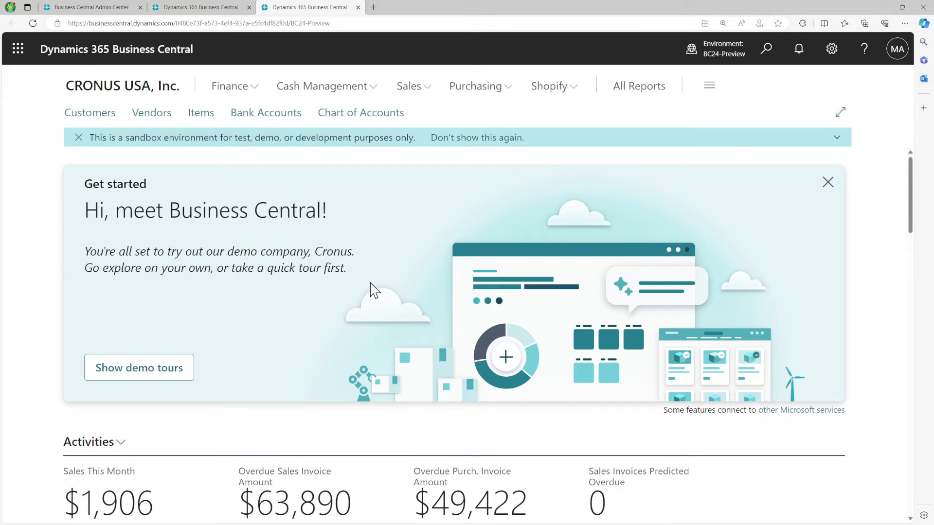
Step: Look through the BC24-Preview home page and the pages offered under Finance, Cash Management, Sales, Purchasing and Shopify
{"action": "scroll", "coordinate": [374, 290], "scroll_direction": "down", "scroll_amount": 15}
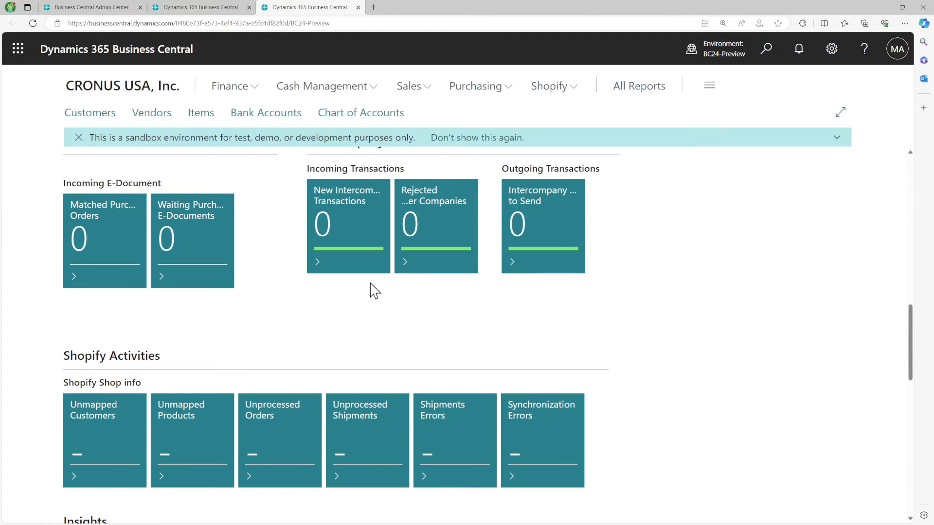
{"action": "scroll", "coordinate": [374, 290], "scroll_direction": "down", "scroll_amount": 5}
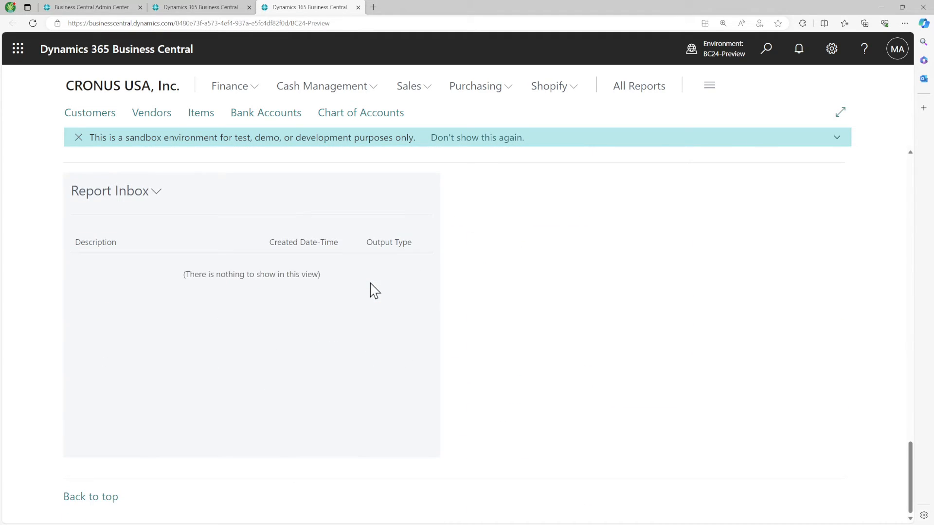
{"action": "scroll", "coordinate": [374, 290], "scroll_direction": "up", "scroll_amount": 10}
{"action": "scroll", "coordinate": [373, 290], "scroll_direction": "up", "scroll_amount": 5}
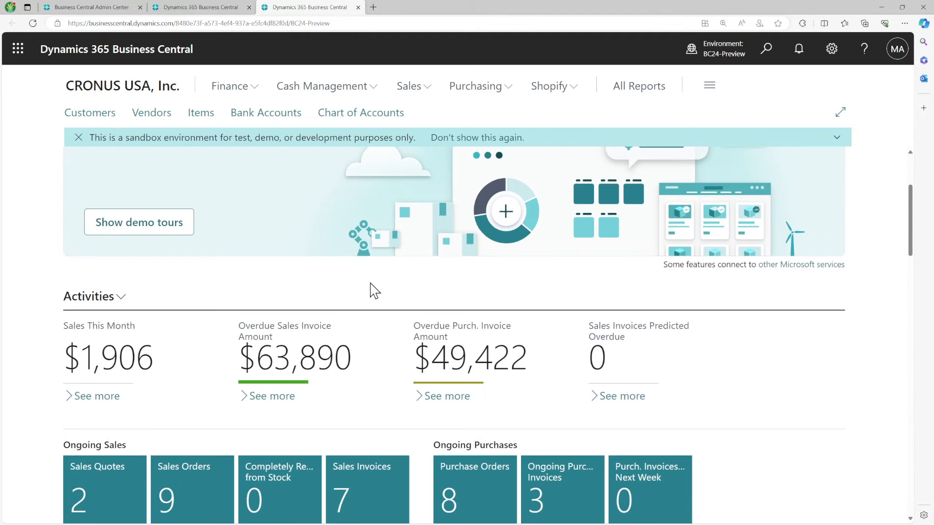
{"action": "scroll", "coordinate": [374, 291], "scroll_direction": "up", "scroll_amount": 3}
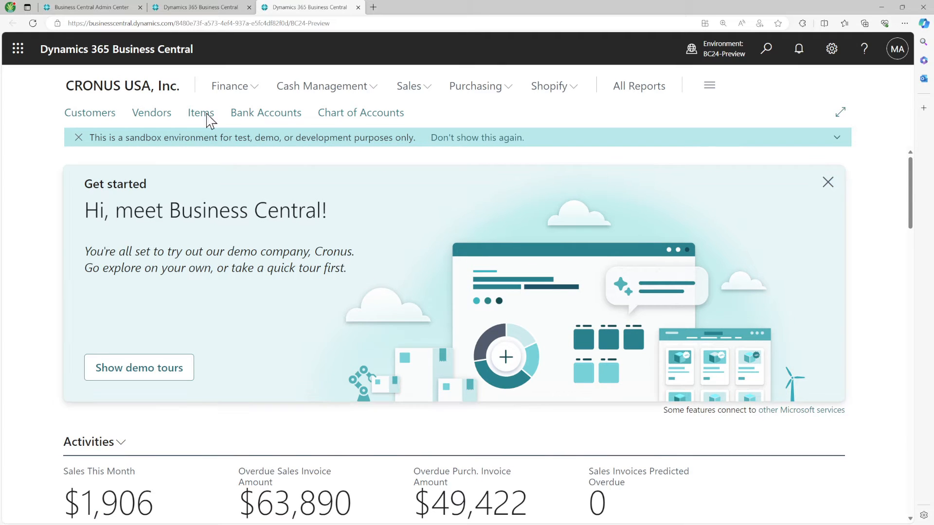
{"action": "left_click", "coordinate": [257, 89]}
{"action": "left_click", "coordinate": [345, 87]}
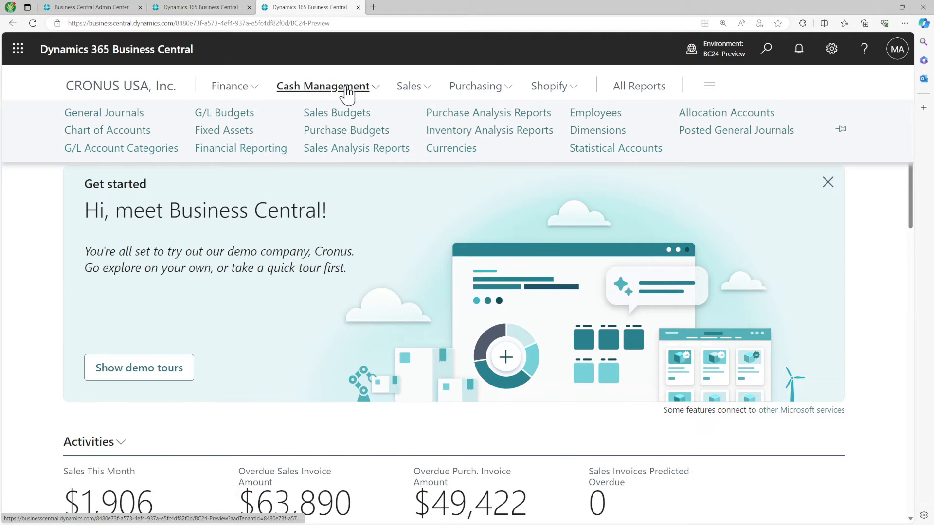
{"action": "left_click", "coordinate": [420, 87]}
{"action": "left_click", "coordinate": [479, 87]}
{"action": "left_click", "coordinate": [562, 90]}
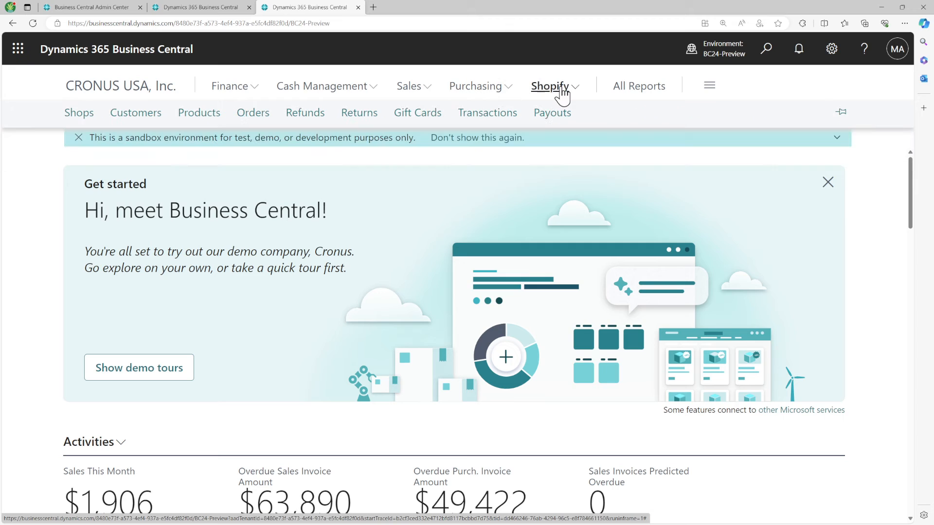
{"action": "left_click", "coordinate": [23, 194]}
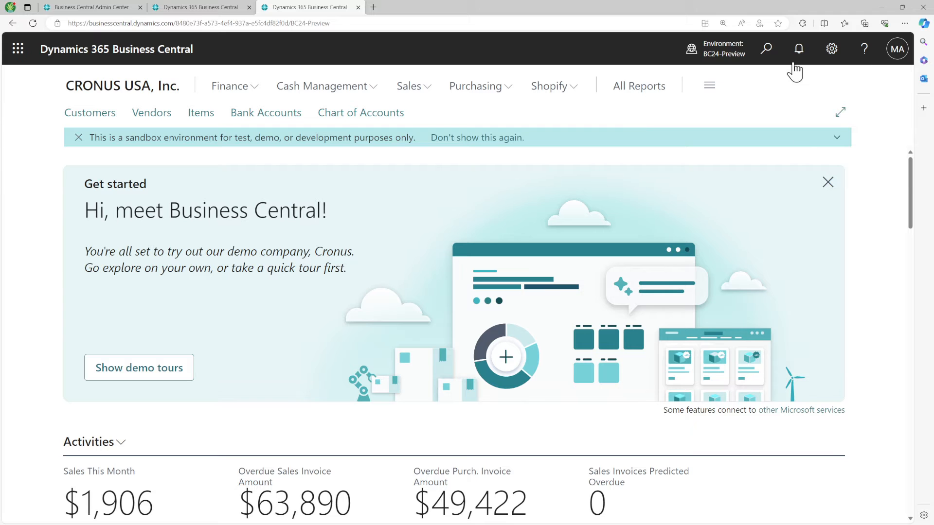
Step: Search BC24-Preview for "exten" and open Extension Management
{"action": "left_click", "coordinate": [768, 51]}
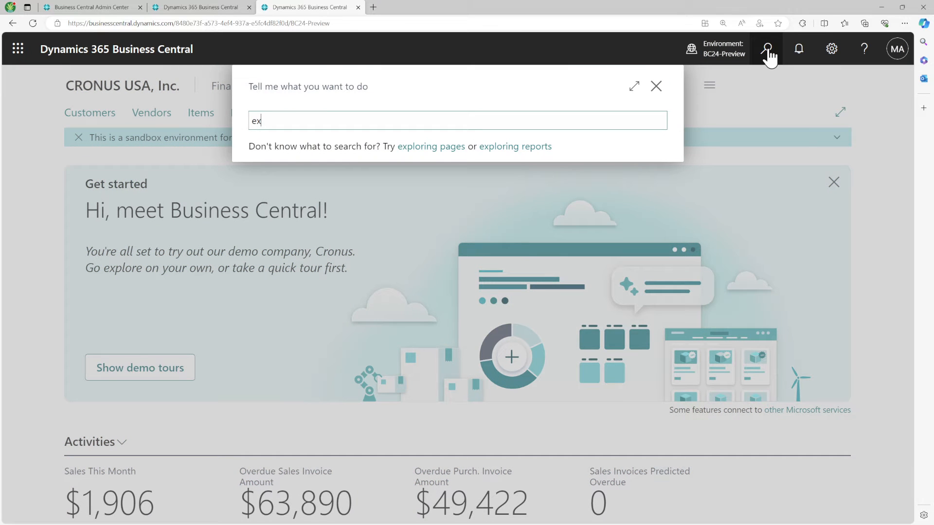
{"action": "type", "text": "exteb"}
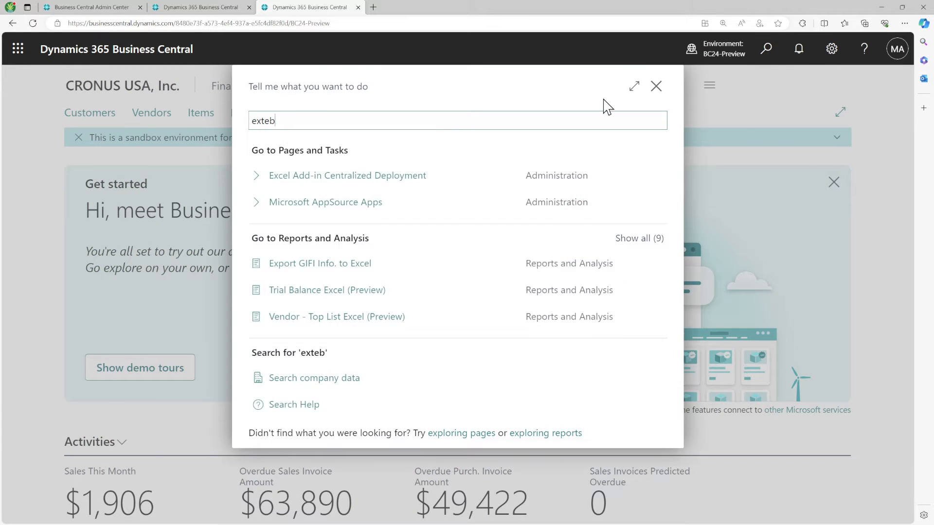
{"action": "key", "text": "BackSpace"}
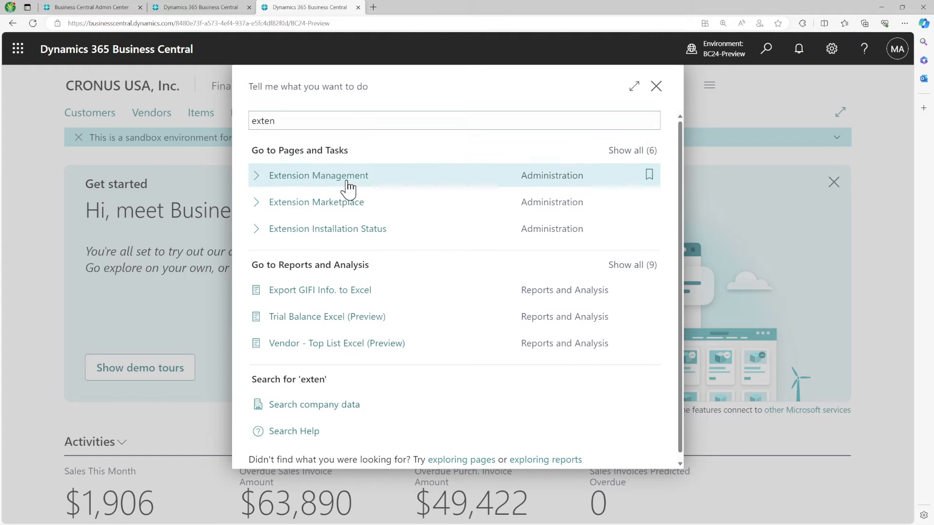
{"action": "left_click", "coordinate": [334, 176]}
{"action": "left_click", "coordinate": [226, 7]}
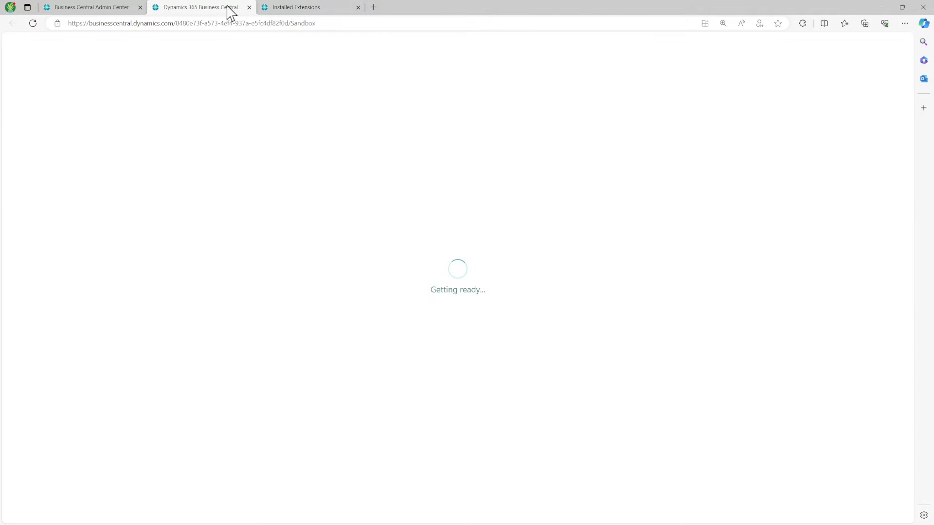
{"action": "left_click", "coordinate": [316, 7]}
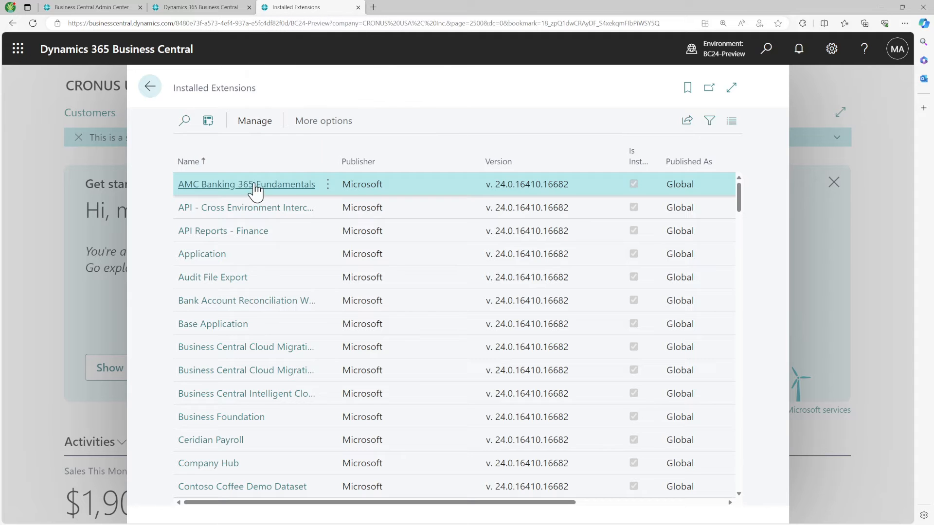
Step: Select all installed extensions in BC24-Preview and copy the rows
{"action": "left_click", "coordinate": [428, 215], "text": "ctrl"}
{"action": "left_click", "coordinate": [187, 161]}
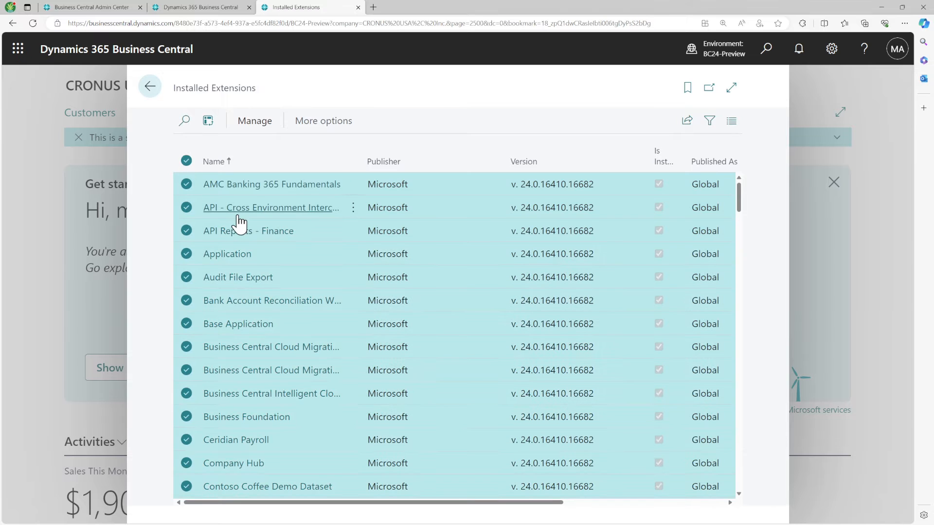
{"action": "key", "text": "ctrl+c"}
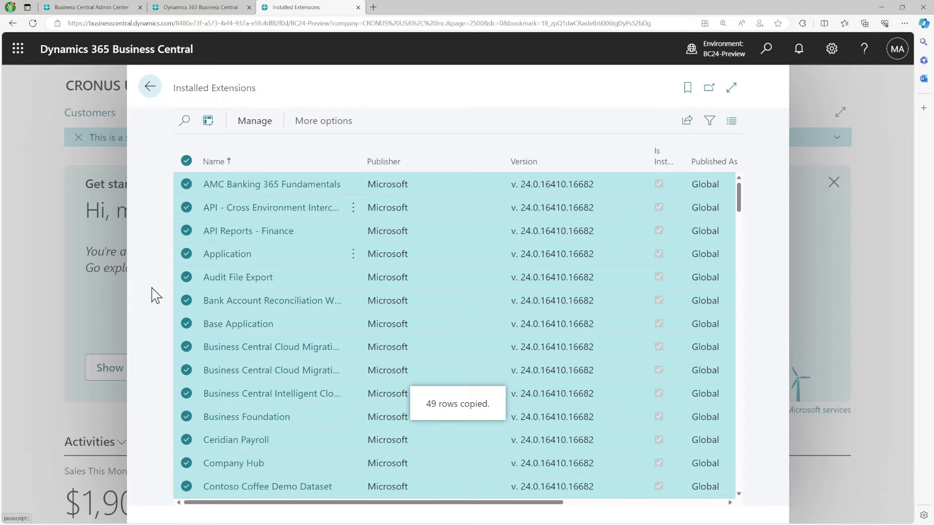
Step: Switch to the blank Excel workbook and paste the copied BC24-Preview extension list at cell A1
{"action": "key", "text": "alt+Tab"}
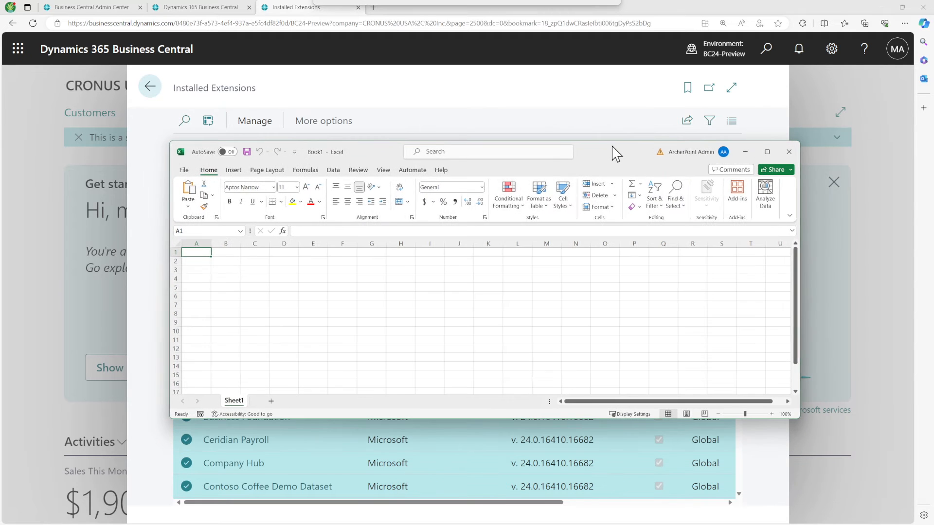
{"action": "right_click", "coordinate": [200, 251]}
{"action": "left_click", "coordinate": [237, 298]}
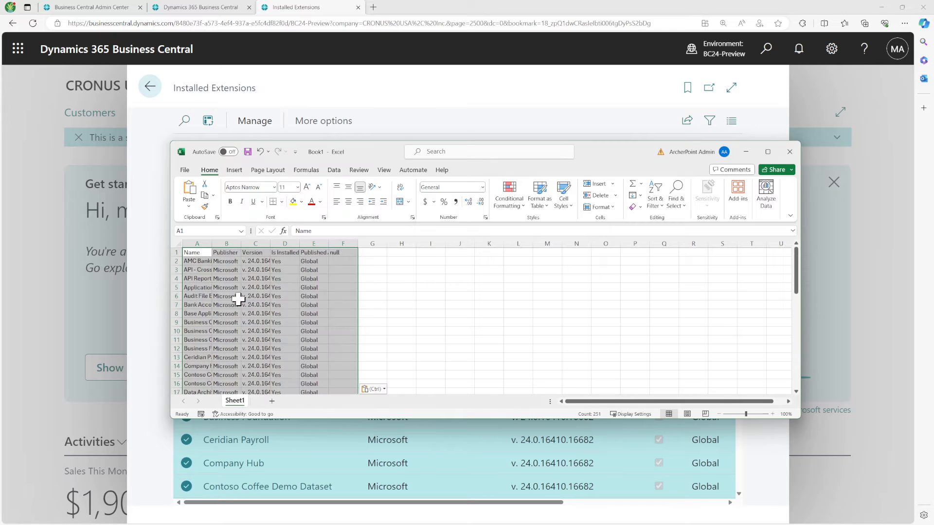
{"action": "scroll", "coordinate": [273, 311], "scroll_direction": "down", "scroll_amount": 10}
{"action": "scroll", "coordinate": [282, 312], "scroll_direction": "up", "scroll_amount": 10}
Step: Switch to the Sandbox environment in the browser, search for "exte" and open Extension Management
{"action": "left_click", "coordinate": [204, 7]}
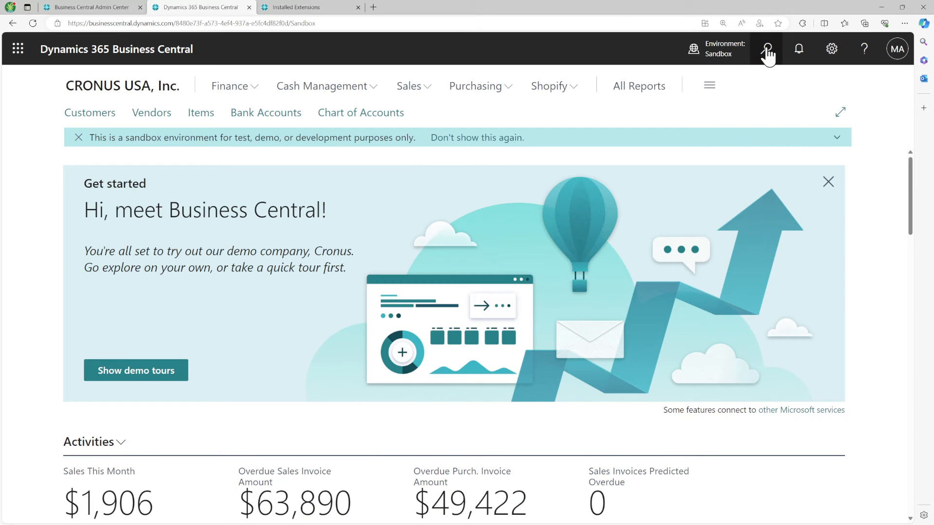
{"action": "left_click", "coordinate": [767, 49]}
{"action": "type", "text": "exte"}
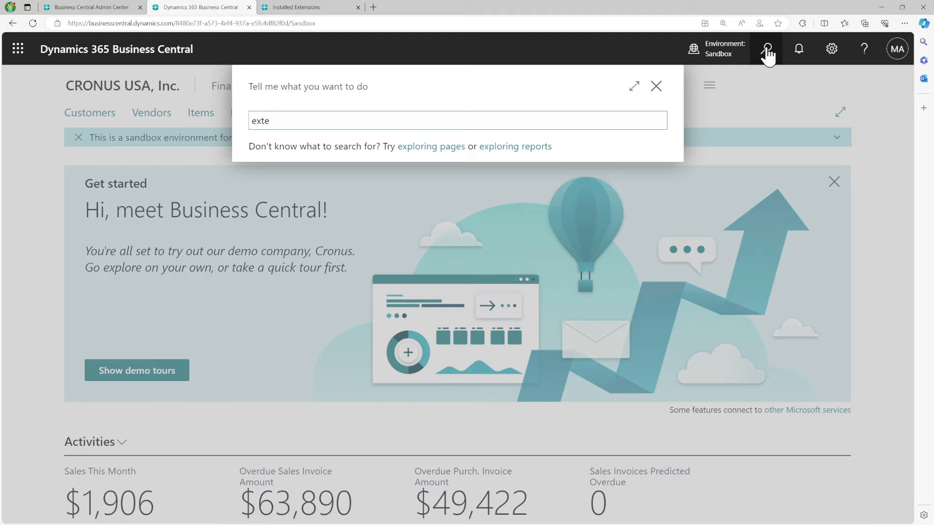
{"action": "left_click", "coordinate": [380, 178]}
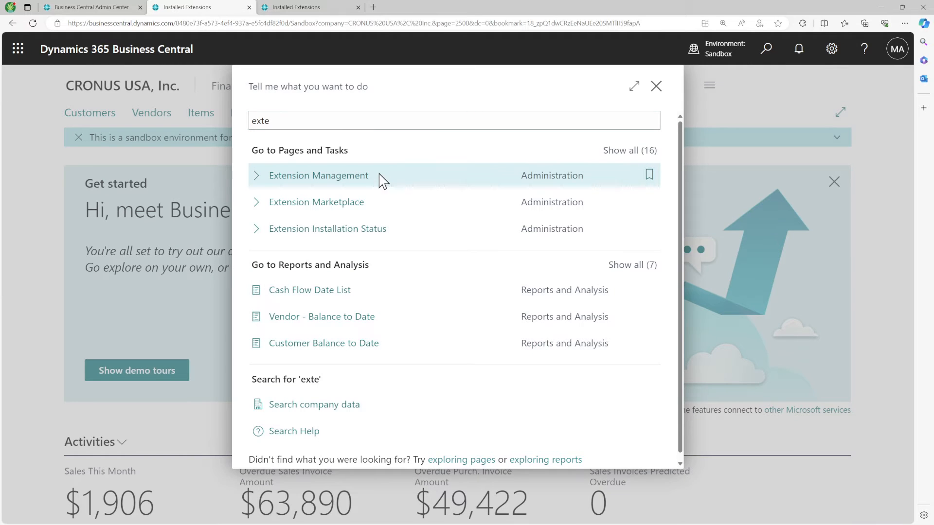
Step: Select every installed extension in the Sandbox environment and copy the rows
{"action": "left_click", "coordinate": [382, 210], "text": "shift"}
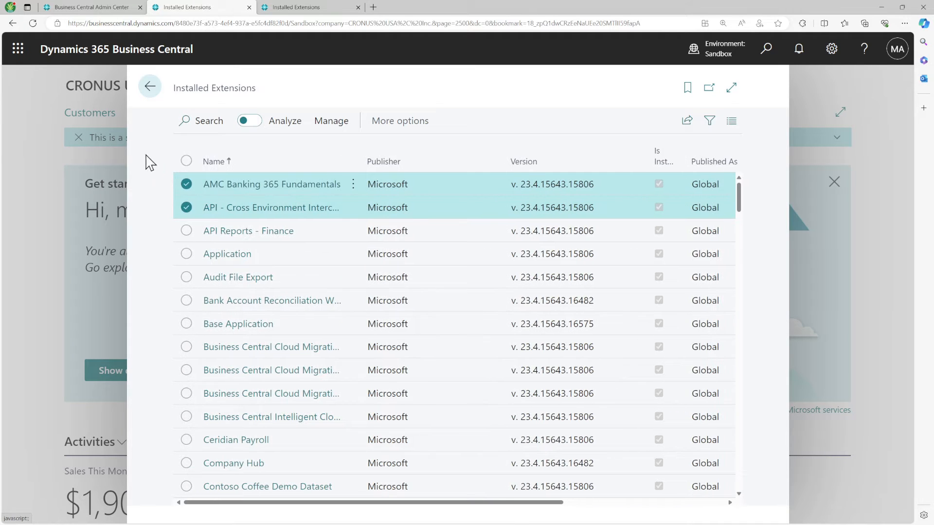
{"action": "left_click", "coordinate": [186, 160]}
{"action": "key", "text": "ctrl+c"}
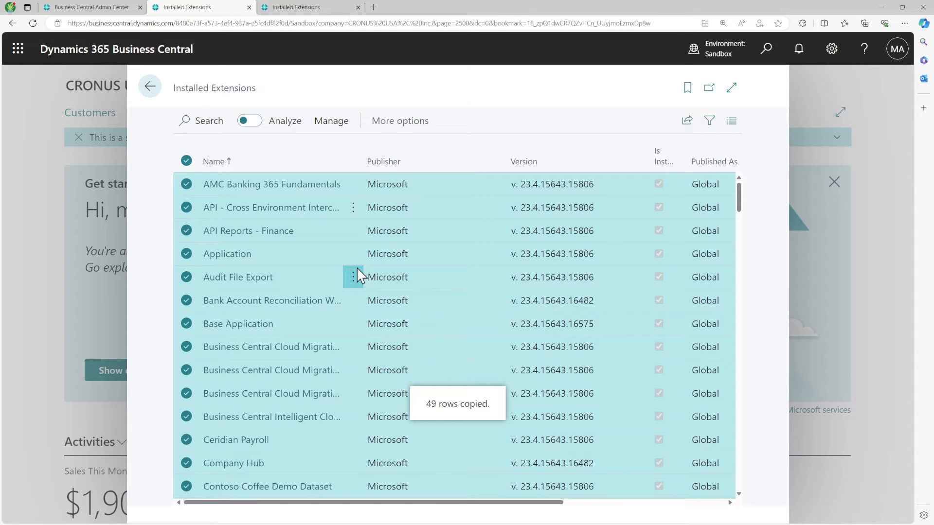
Step: Switch to the Excel workbook, maximize its window and paste the copied Sandbox extension list at cell H1
{"action": "key", "text": "alt+Tab"}
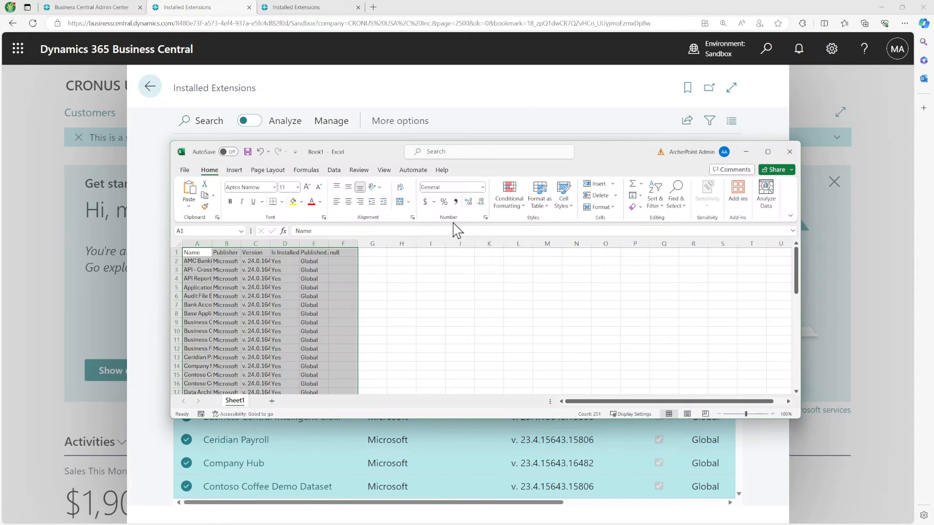
{"action": "double_click", "coordinate": [600, 153]}
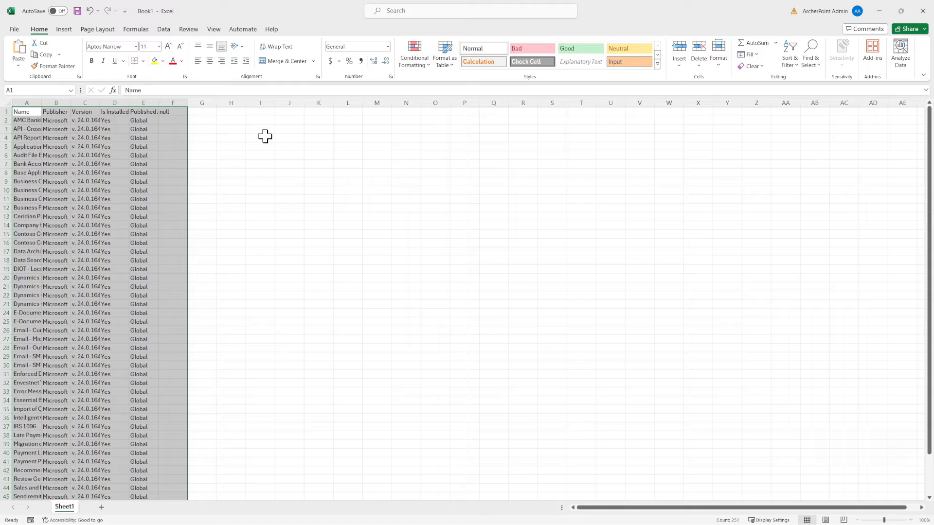
{"action": "left_click", "coordinate": [240, 113]}
{"action": "right_click", "coordinate": [240, 113]}
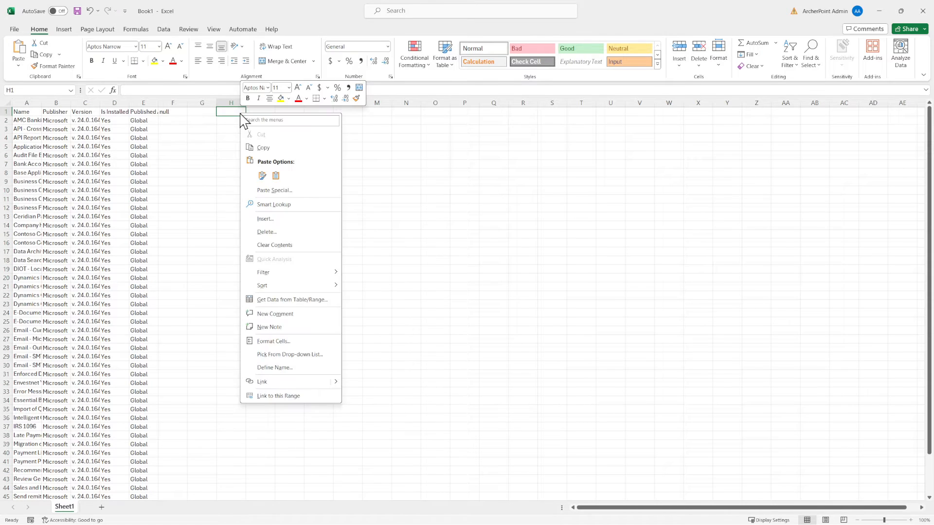
{"action": "left_click", "coordinate": [272, 174]}
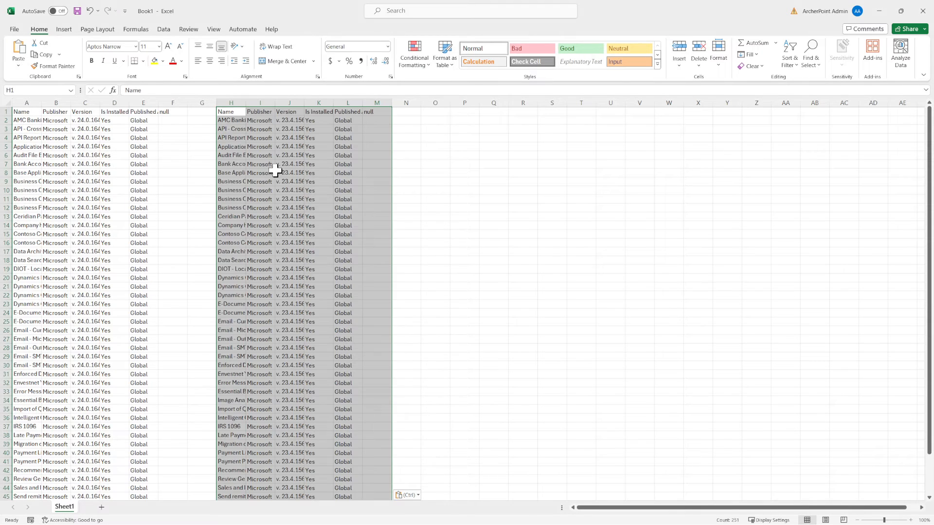
Step: Autofit the width of all columns and add borders to every cell of the BC24-Preview list in A1:E50
{"action": "left_click", "coordinate": [9, 102]}
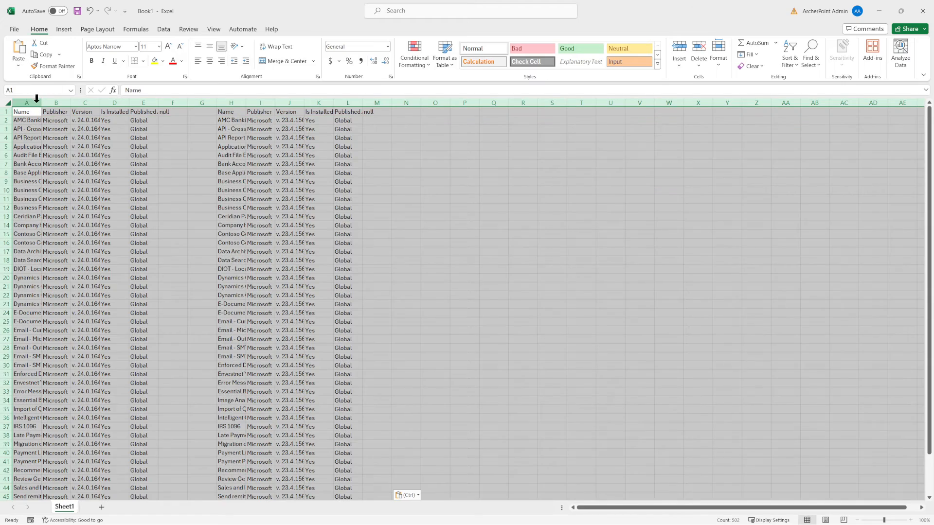
{"action": "double_click", "coordinate": [42, 103]}
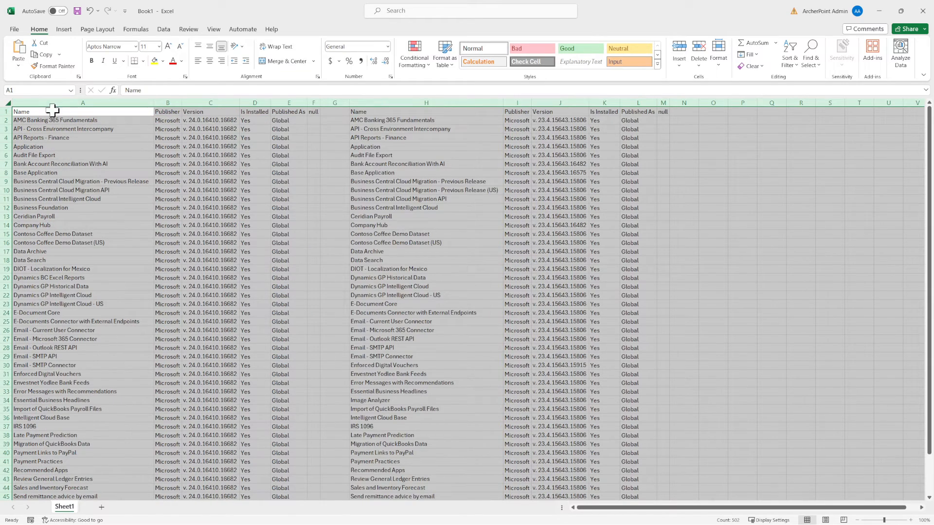
{"action": "left_click_drag", "start_coordinate": [52, 111], "coordinate": [301, 480]}
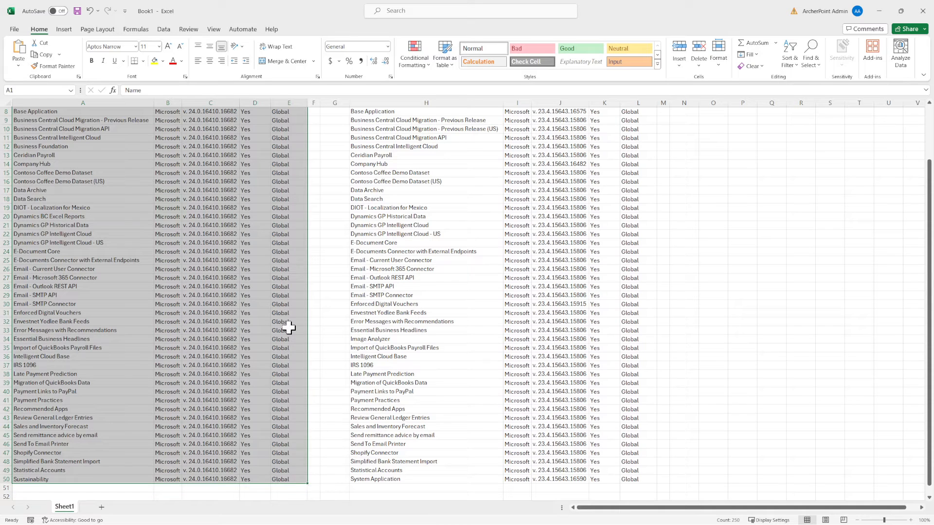
{"action": "scroll", "coordinate": [286, 323], "scroll_direction": "up", "scroll_amount": 3}
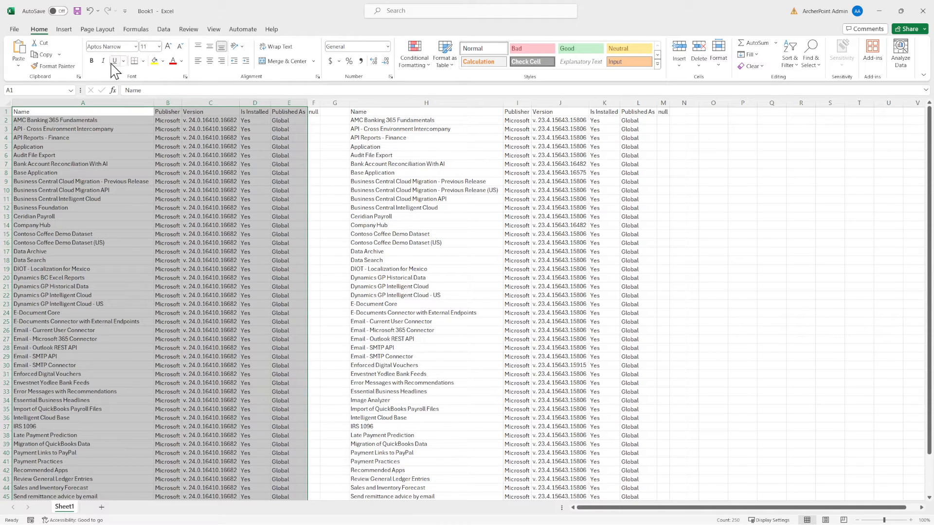
{"action": "left_click", "coordinate": [143, 61]}
{"action": "left_click", "coordinate": [157, 154]}
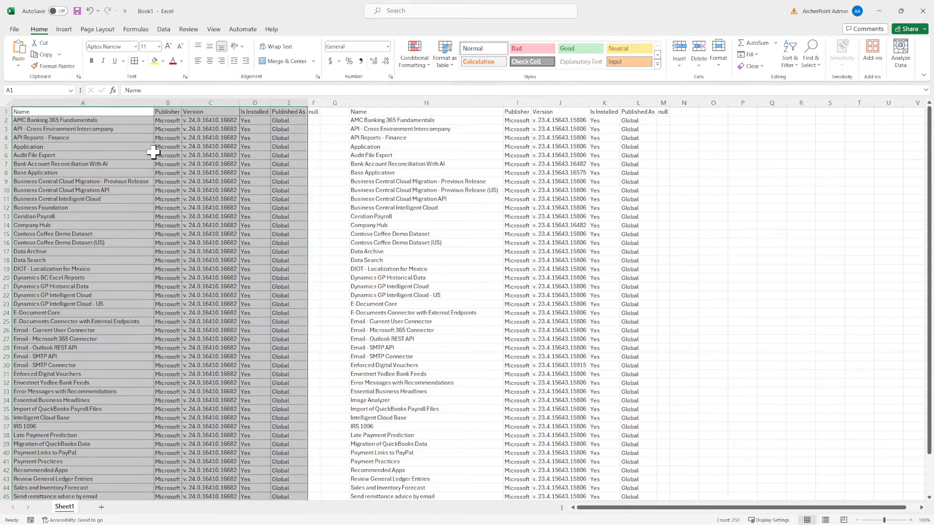
{"action": "left_click", "coordinate": [234, 190]}
Step: Enter the comparison formula =H2=A2 in cell G2 and fill it down column G beside the two lists
{"action": "left_click", "coordinate": [324, 120]}
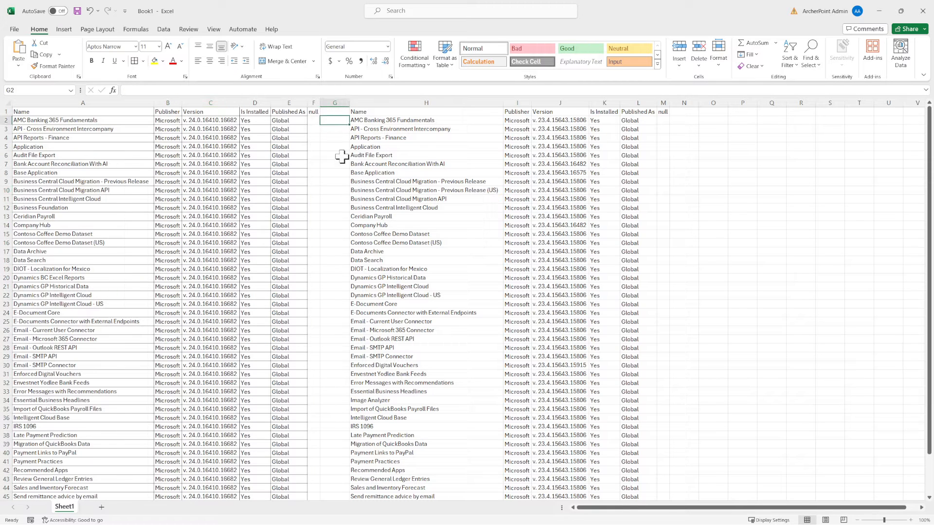
{"action": "type", "text": "="}
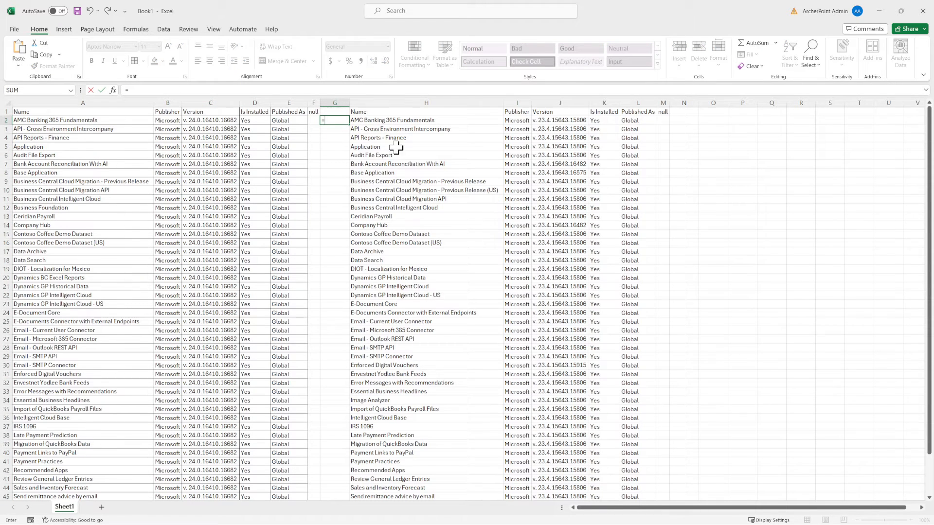
{"action": "left_click", "coordinate": [386, 119]}
{"action": "type", "text": "="}
{"action": "left_click", "coordinate": [95, 120]}
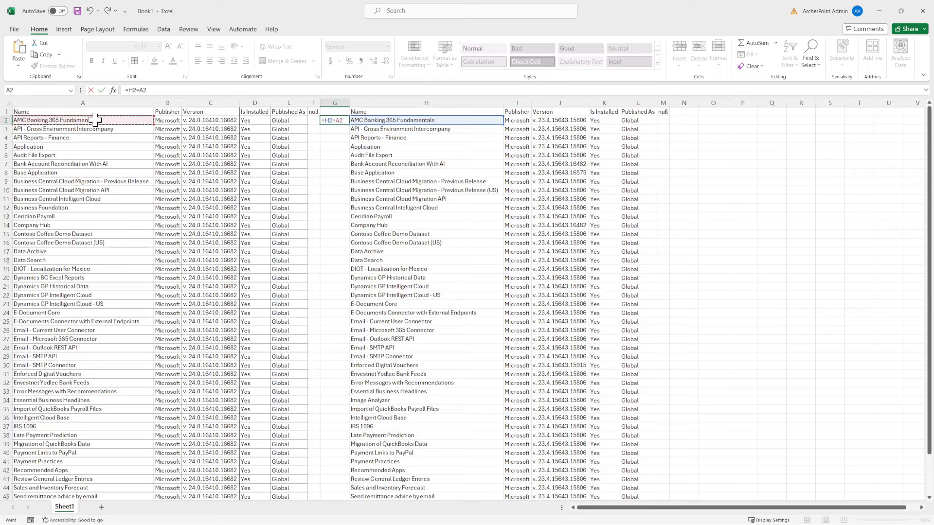
{"action": "key", "text": "Return"}
{"action": "left_click", "coordinate": [344, 122]}
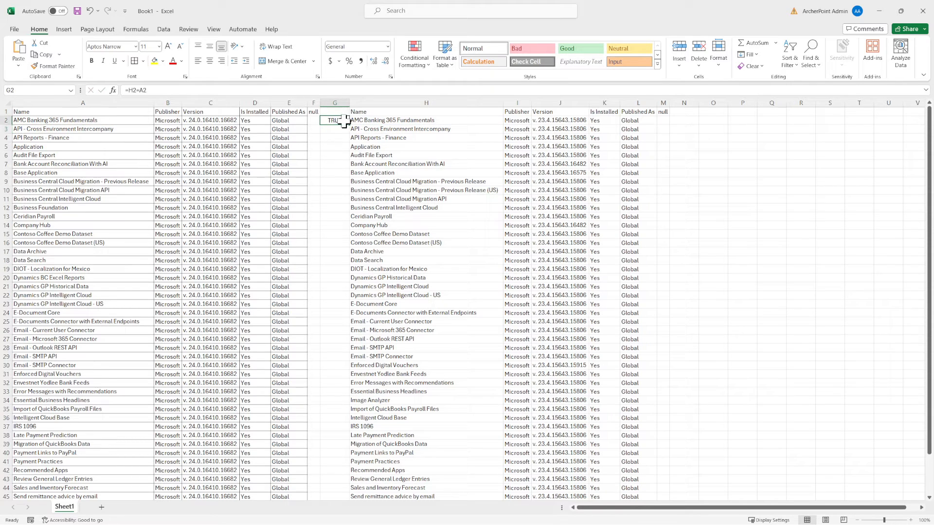
{"action": "double_click", "coordinate": [348, 125]}
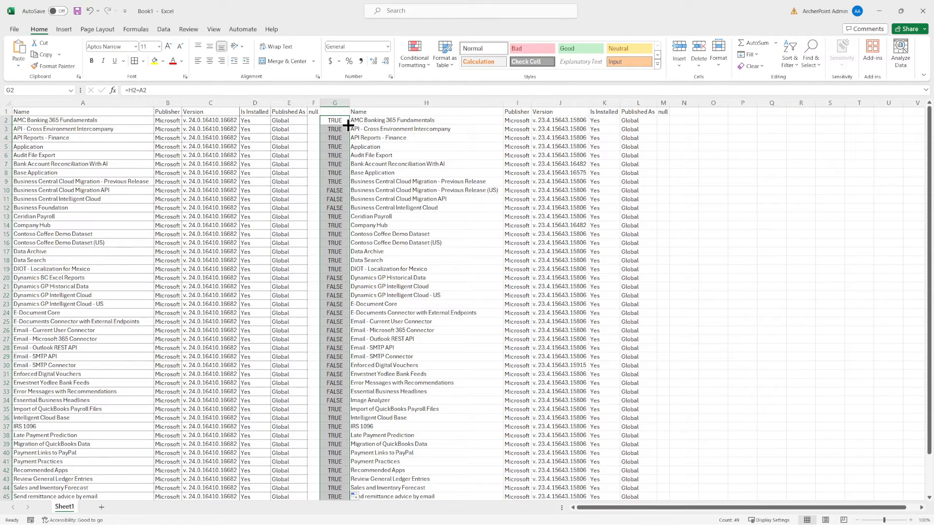
Step: Shift the BC24-Preview entries from Business Central Cloud Migration API onward down to row 11 and refill the comparison formula from G9 downward
{"action": "left_click_drag", "start_coordinate": [336, 192], "coordinate": [371, 194]}
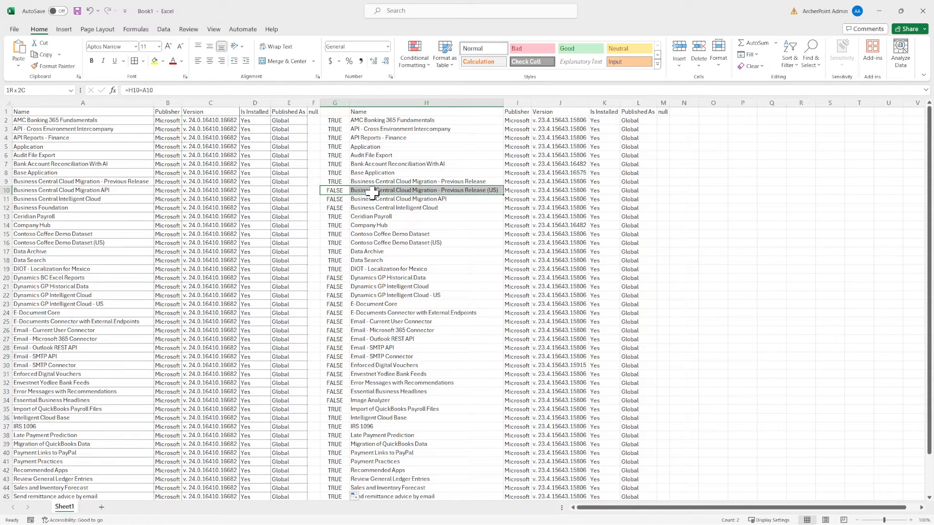
{"action": "left_click_drag", "start_coordinate": [63, 190], "coordinate": [287, 479]}
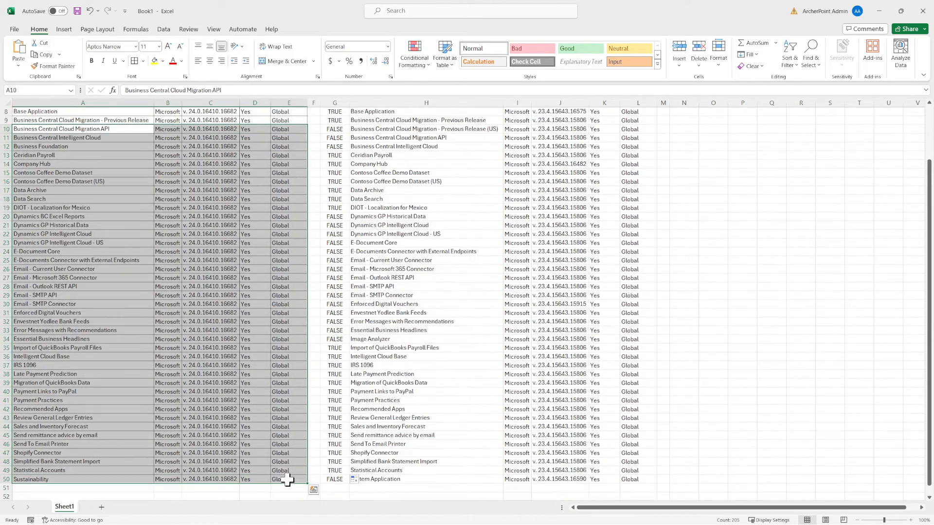
{"action": "key", "text": "ctrl+c"}
{"action": "scroll", "coordinate": [192, 290], "scroll_direction": "up", "scroll_amount": 3}
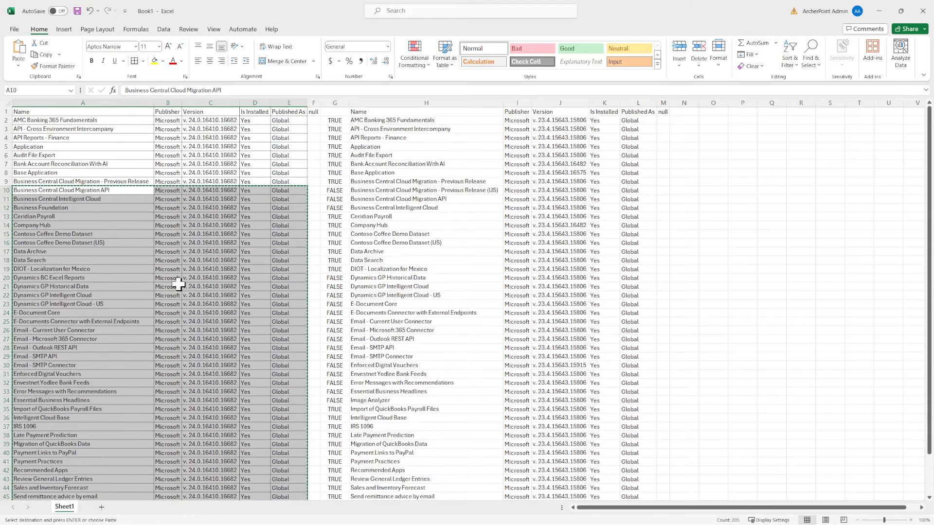
{"action": "left_click", "coordinate": [111, 197]}
{"action": "key", "text": "ctrl+v"}
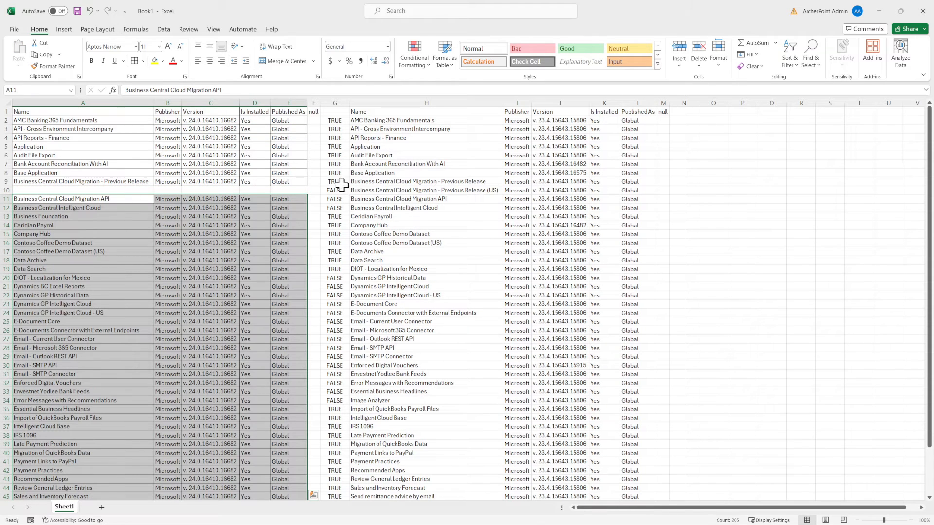
{"action": "left_click", "coordinate": [335, 181]}
{"action": "double_click", "coordinate": [350, 186]}
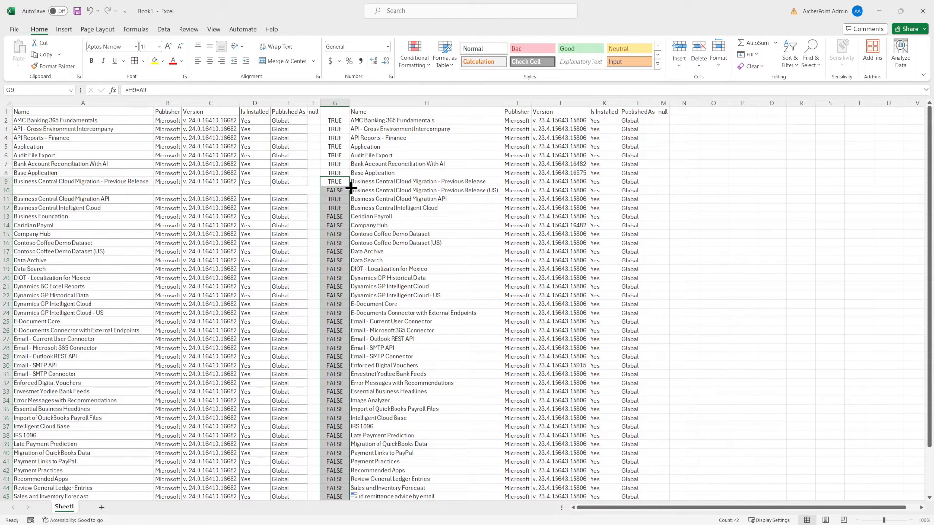
Step: Shift the Sandbox entries from Ceridian Payroll onward down to row 14 and refill the comparison formula from G11 downward
{"action": "left_click", "coordinate": [337, 217]}
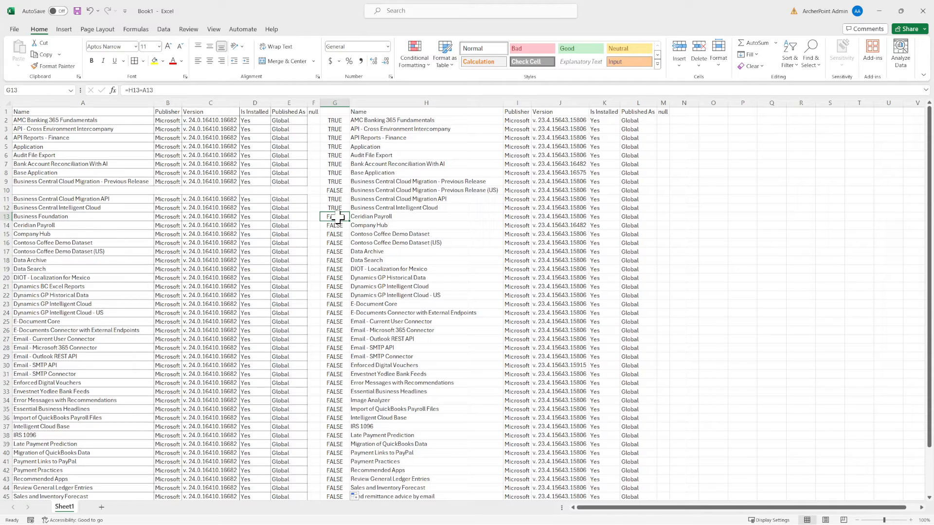
{"action": "left_click_drag", "start_coordinate": [384, 217], "coordinate": [642, 471]}
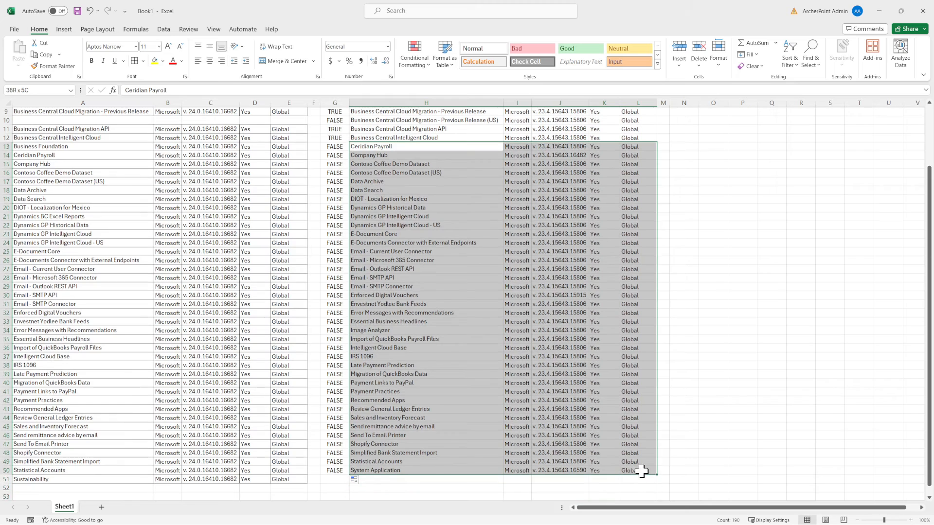
{"action": "left_click_drag", "start_coordinate": [362, 142], "coordinate": [381, 150]}
{"action": "left_click", "coordinate": [333, 129]}
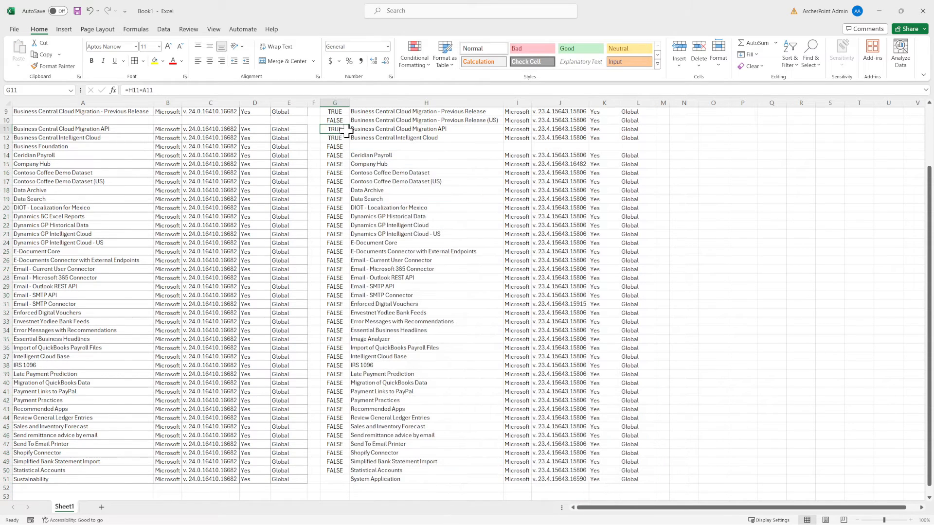
{"action": "double_click", "coordinate": [348, 133]}
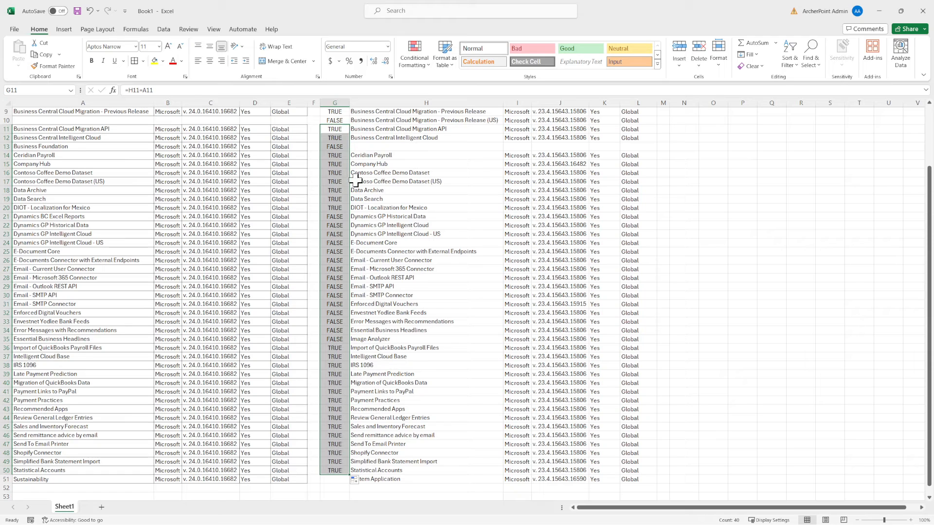
Step: Shift the Sandbox entries from Dynamics GP Historical Data onward down to row 22 and refill the comparison formula from G19 downward
{"action": "left_click", "coordinate": [364, 215]}
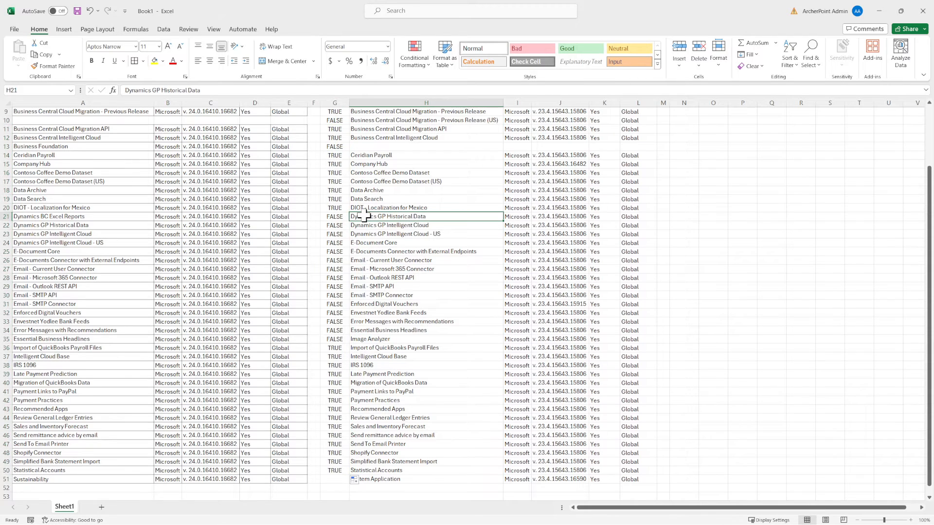
{"action": "mouse_move", "coordinate": [365, 215]}
{"action": "left_mouse_down"}
{"action": "mouse_move", "coordinate": [480, 217]}
{"action": "mouse_move", "coordinate": [649, 258]}
{"action": "mouse_move", "coordinate": [638, 487]}
{"action": "mouse_move", "coordinate": [642, 479]}
{"action": "left_mouse_up"}
{"action": "key", "text": "ctrl+c"}
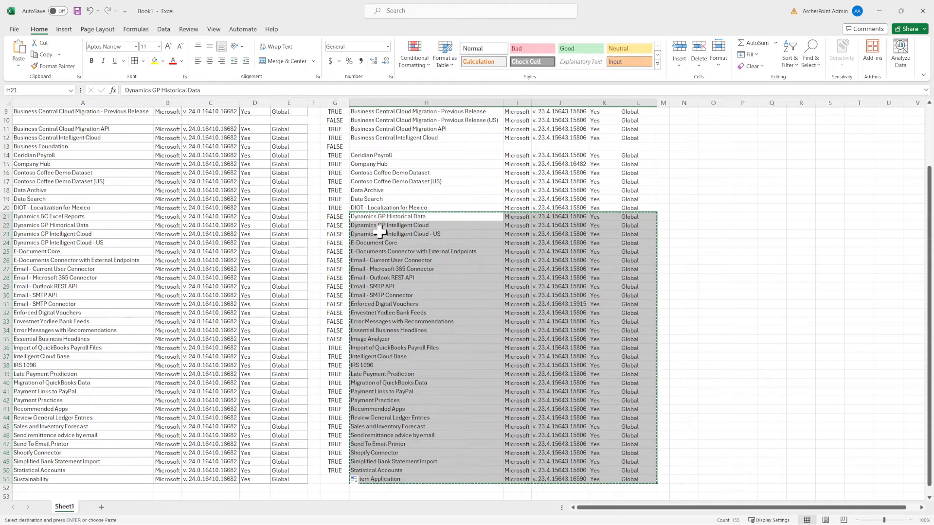
{"action": "left_click", "coordinate": [381, 228]}
{"action": "key", "text": "ctrl+v"}
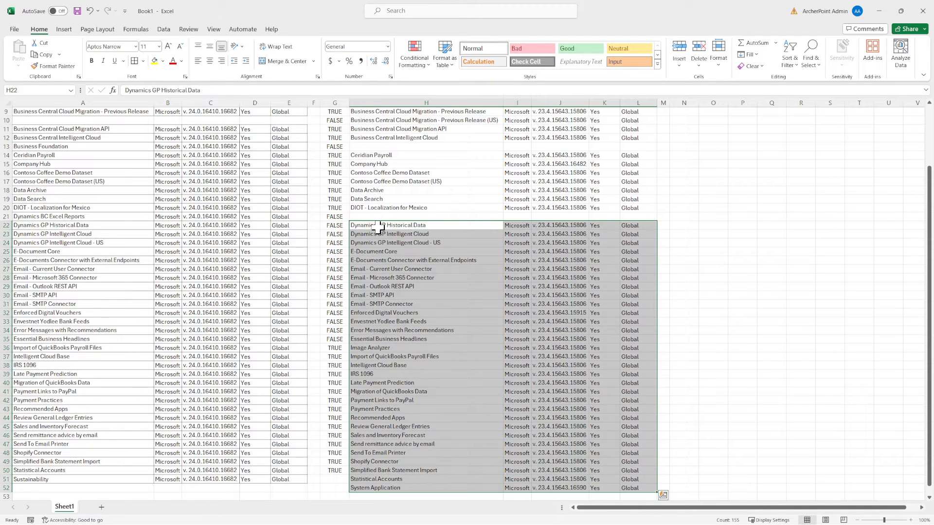
{"action": "left_click", "coordinate": [339, 200]}
{"action": "double_click", "coordinate": [350, 203]}
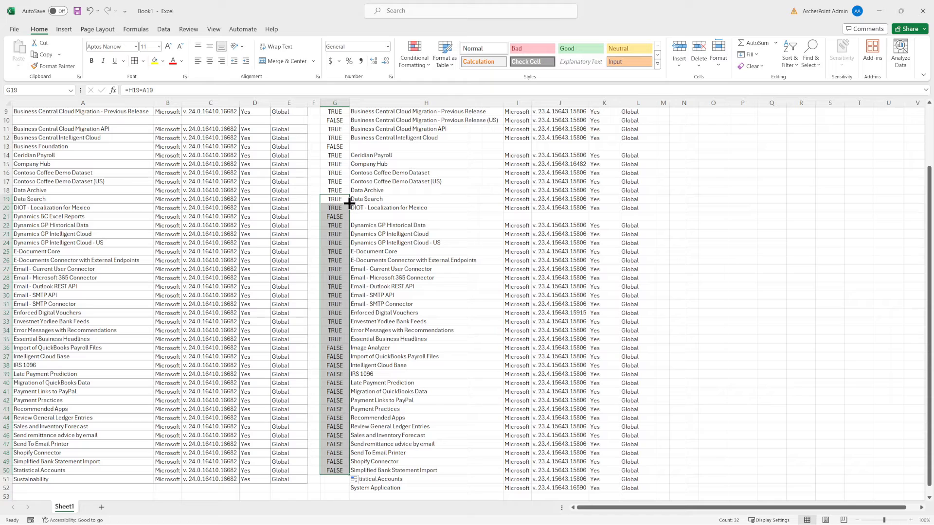
Step: Shift the BC24-Preview entries from Import of QuickBooks Payroll Files onward down to row 37 and refill the comparison formula from G35 downward
{"action": "left_click", "coordinate": [370, 347]}
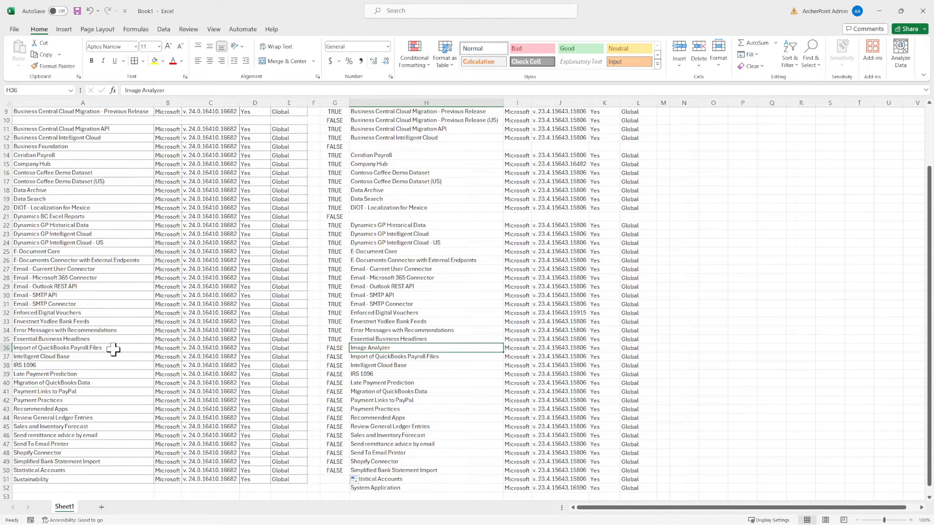
{"action": "left_click_drag", "start_coordinate": [113, 350], "coordinate": [293, 481]}
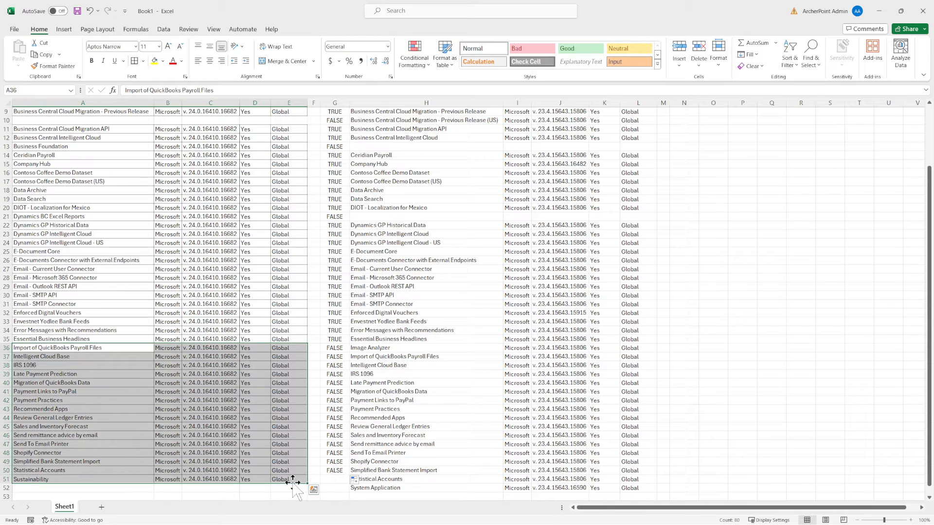
{"action": "key", "text": "ctrl+c"}
{"action": "key", "text": "ctrl+v"}
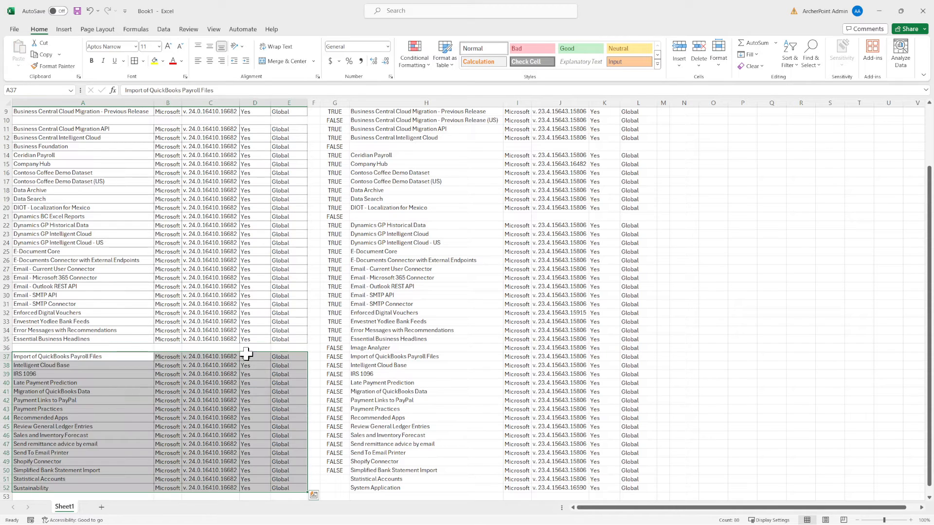
{"action": "left_click", "coordinate": [334, 339]}
{"action": "left_click_drag", "start_coordinate": [351, 345], "coordinate": [350, 473]}
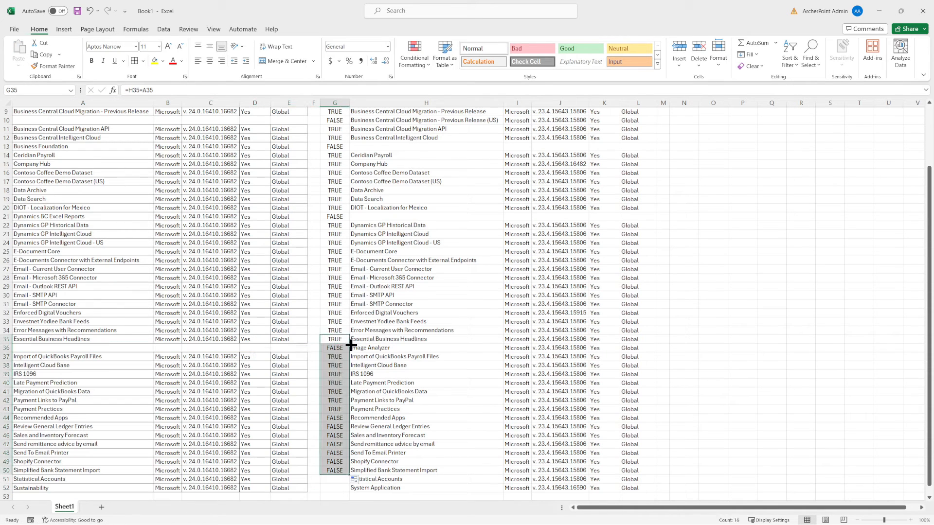
Step: Extend the comparison formula from G50 through G52 and look over the aligned lists for mismatches
{"action": "scroll", "coordinate": [298, 308], "scroll_direction": "down", "scroll_amount": 5}
{"action": "left_click", "coordinate": [338, 340]}
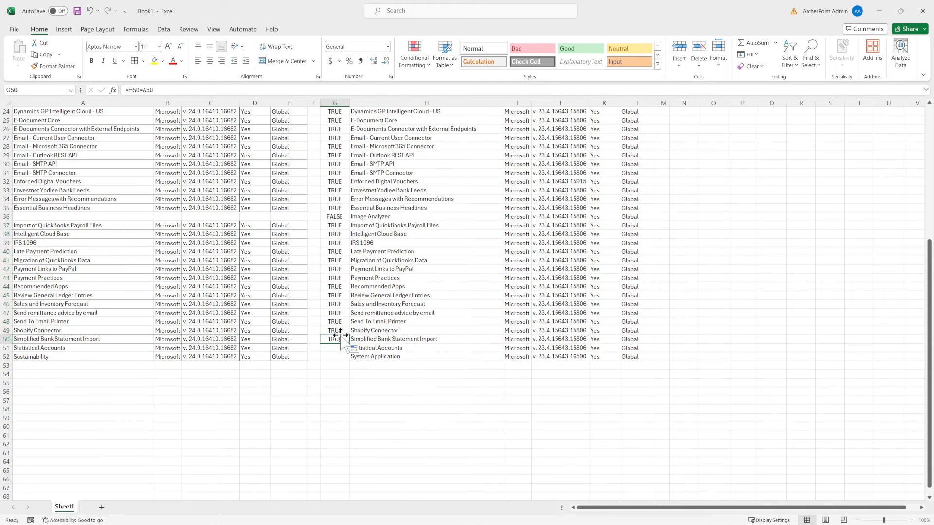
{"action": "left_click_drag", "start_coordinate": [349, 344], "coordinate": [346, 364]}
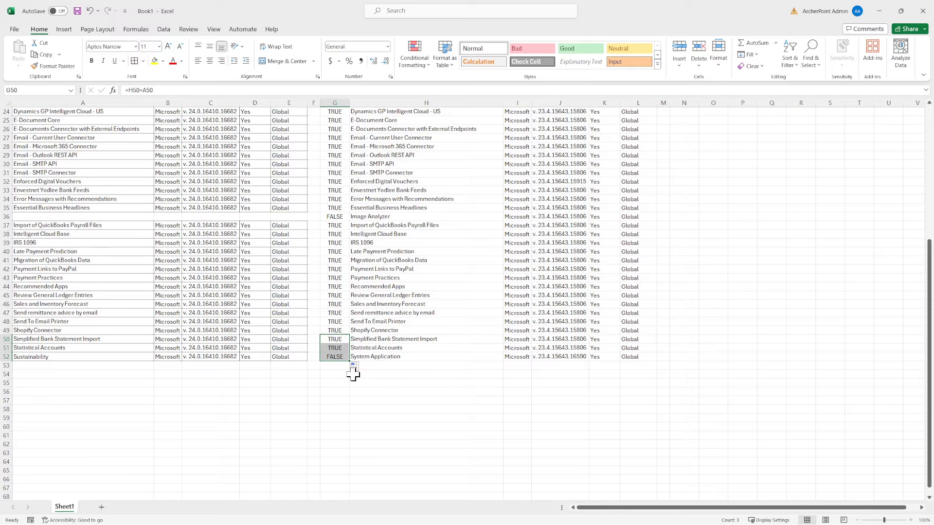
{"action": "scroll", "coordinate": [313, 294], "scroll_direction": "up", "scroll_amount": 8}
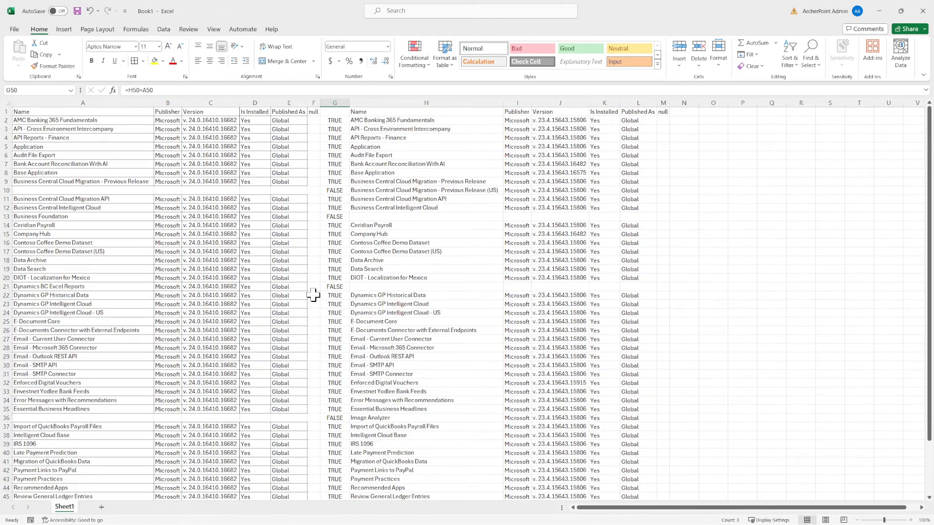
{"action": "scroll", "coordinate": [313, 294], "scroll_direction": "down", "scroll_amount": 4}
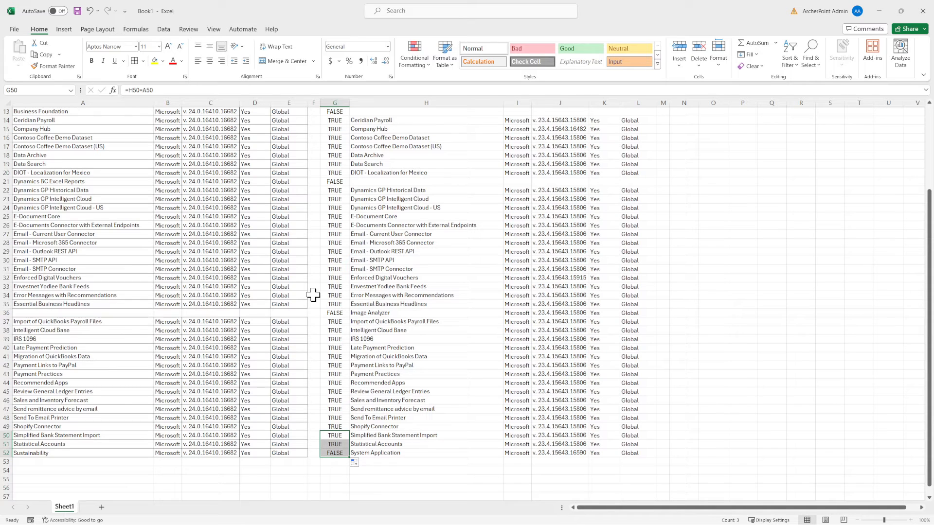
Step: Switch to Business Central and check the end of the Sandbox Installed Extensions list against the rows in the Excel sheet
{"action": "key", "text": "alt+Tab"}
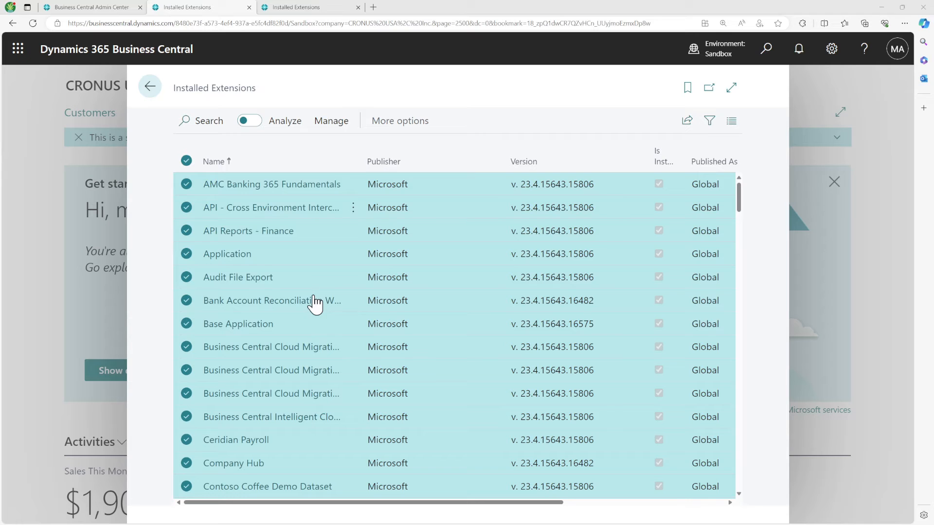
{"action": "scroll", "coordinate": [314, 299], "scroll_direction": "down", "scroll_amount": 10}
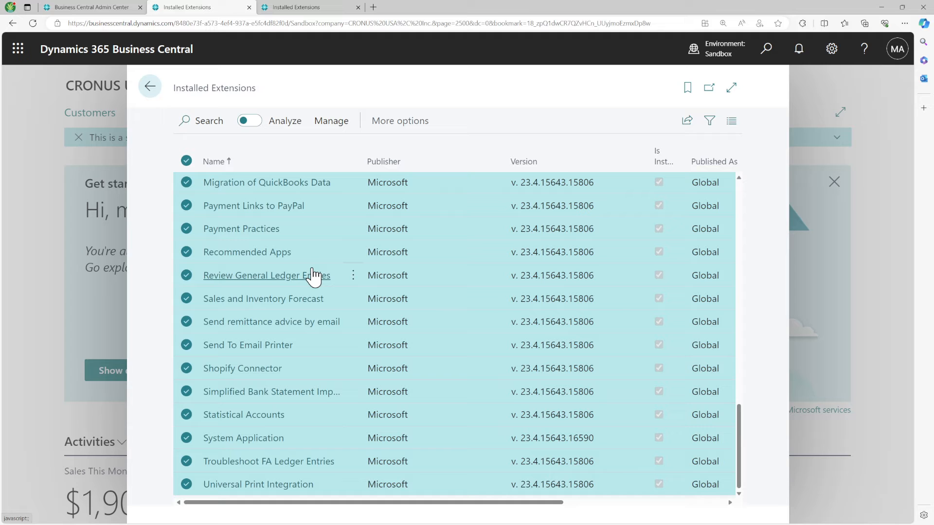
{"action": "key", "text": "alt+Tab"}
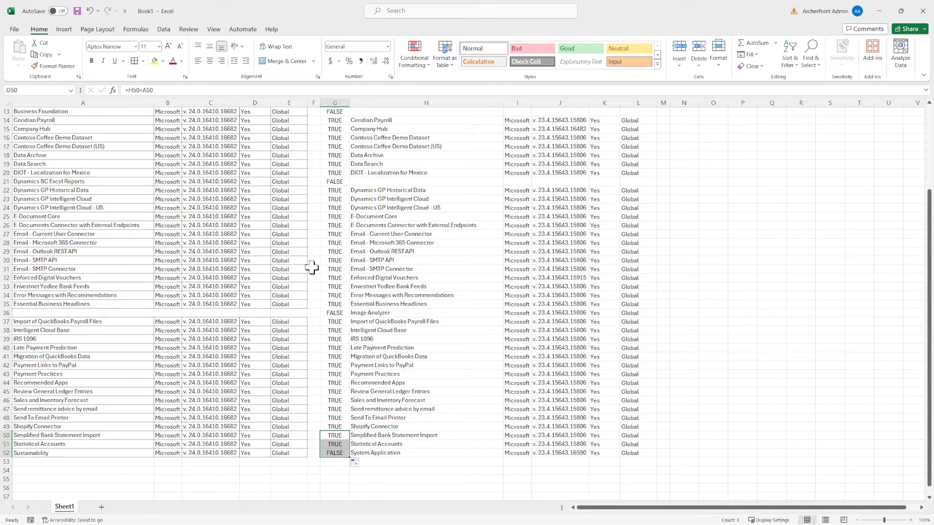
{"action": "scroll", "coordinate": [311, 267], "scroll_direction": "up", "scroll_amount": 4}
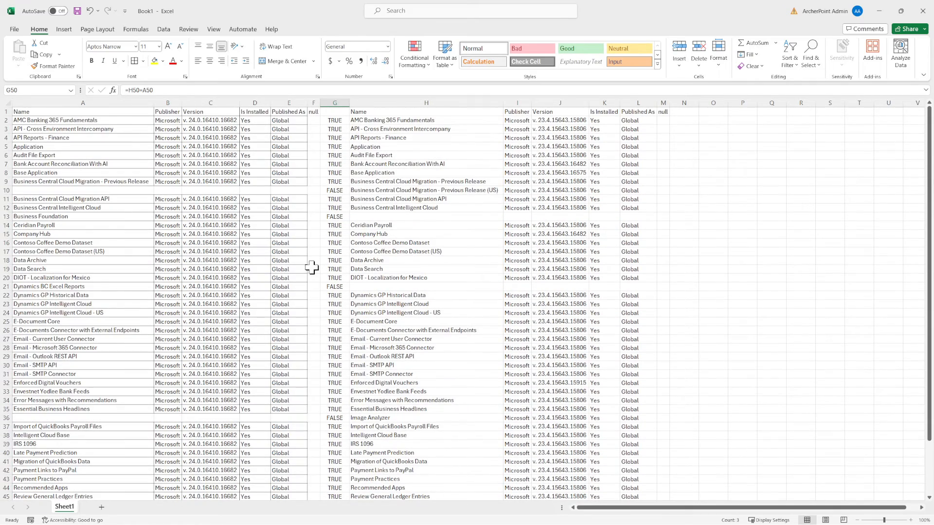
{"action": "scroll", "coordinate": [312, 267], "scroll_direction": "down", "scroll_amount": 11}
Step: Copy the complete Sandbox Installed Extensions list from Business Central and paste it into Excel from H1, matching the destination formatting
{"action": "key", "text": "alt+Tab"}
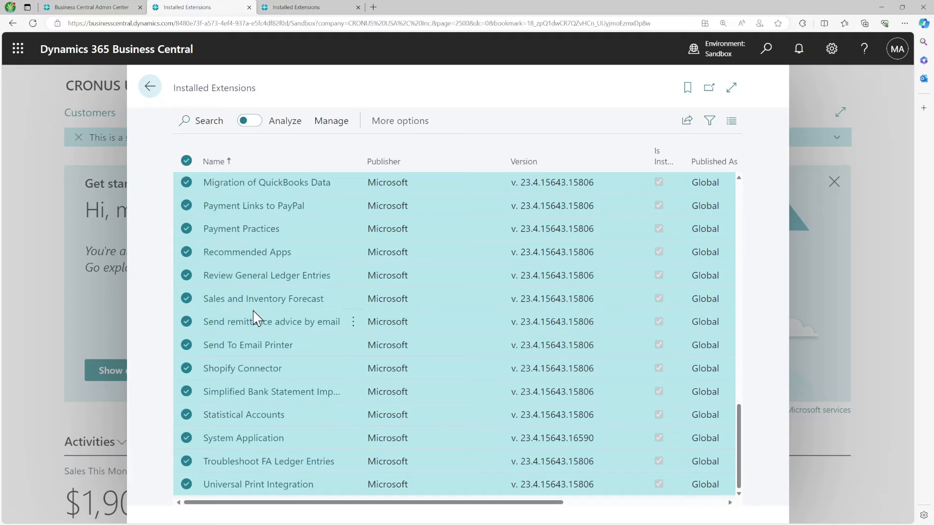
{"action": "scroll", "coordinate": [345, 325], "scroll_direction": "up", "scroll_amount": 3}
{"action": "scroll", "coordinate": [346, 323], "scroll_direction": "up", "scroll_amount": 6}
{"action": "scroll", "coordinate": [343, 273], "scroll_direction": "down", "scroll_amount": 10}
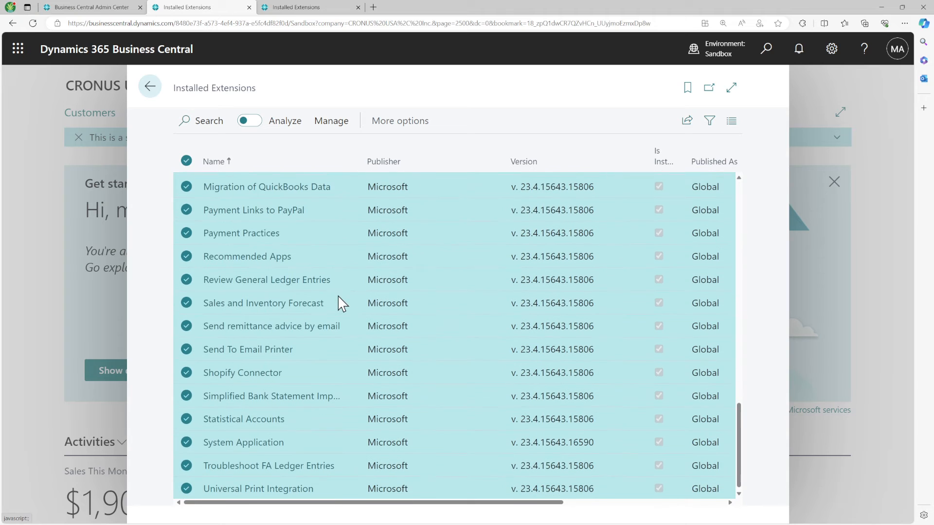
{"action": "key", "text": "ctrl+c"}
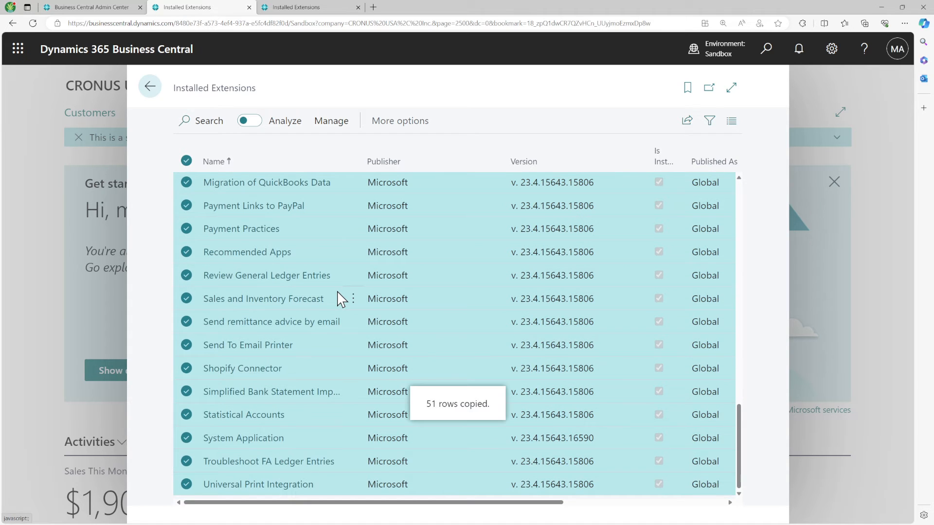
{"action": "key", "text": "alt+Tab"}
{"action": "scroll", "coordinate": [535, 219], "scroll_direction": "up", "scroll_amount": 10}
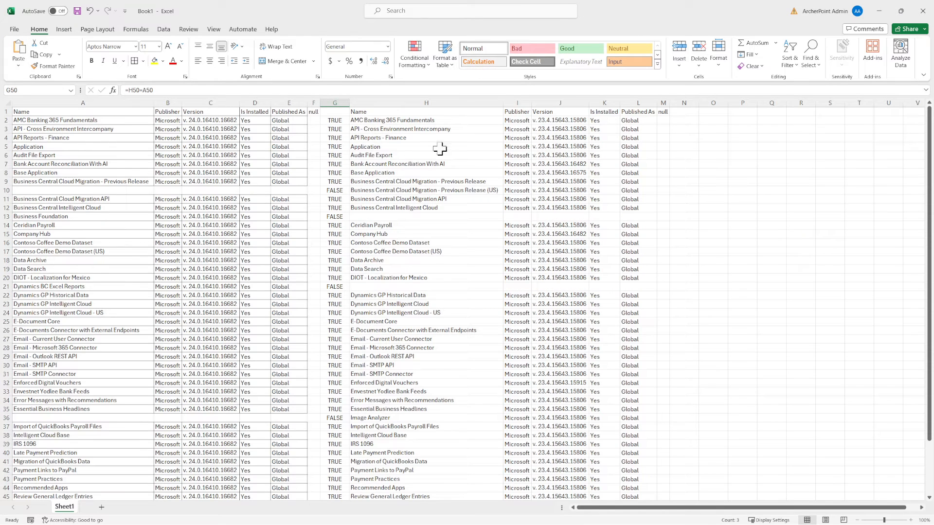
{"action": "left_click", "coordinate": [386, 112]}
{"action": "right_click", "coordinate": [387, 112]}
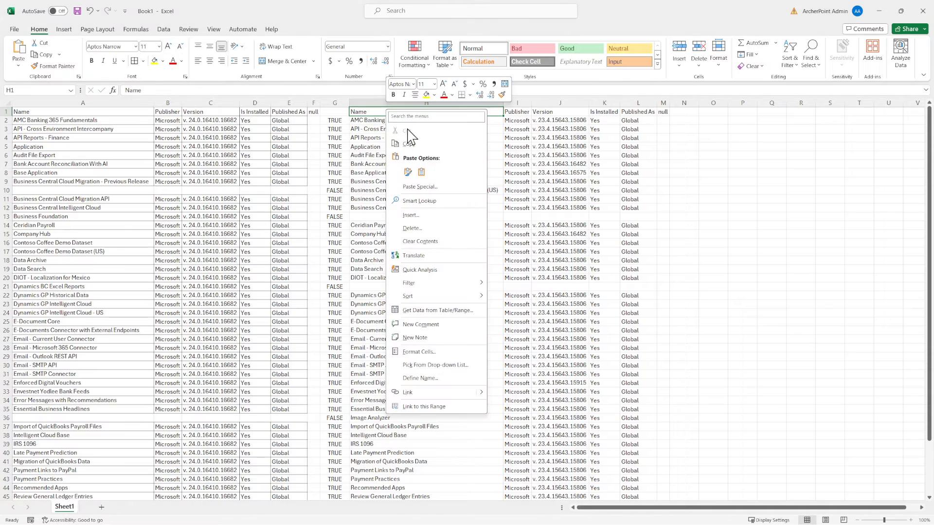
{"action": "left_click", "coordinate": [421, 172]}
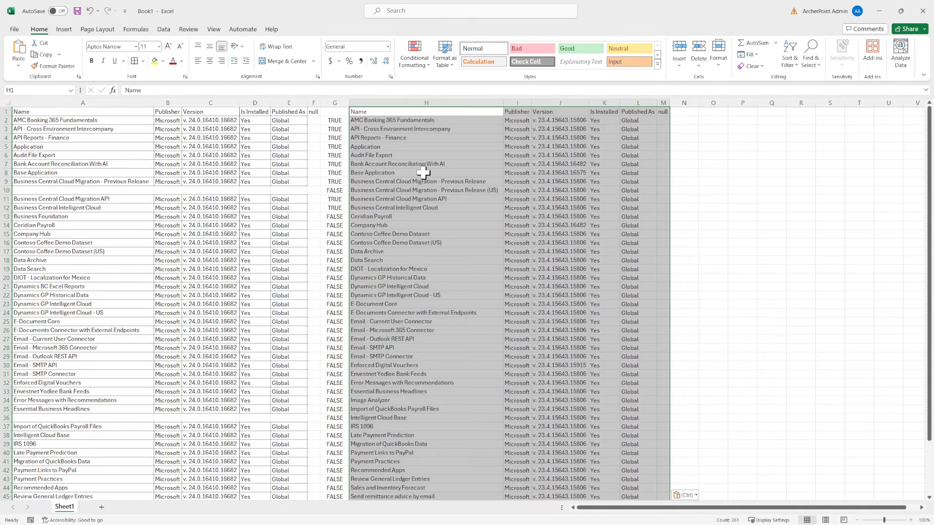
Step: Copy the complete BC24-Preview Installed Extensions list from Business Central and paste it into Excel from A1, matching the destination formatting
{"action": "left_click", "coordinate": [97, 112]}
{"action": "key", "text": "alt+Tab"}
{"action": "left_click", "coordinate": [316, 8]}
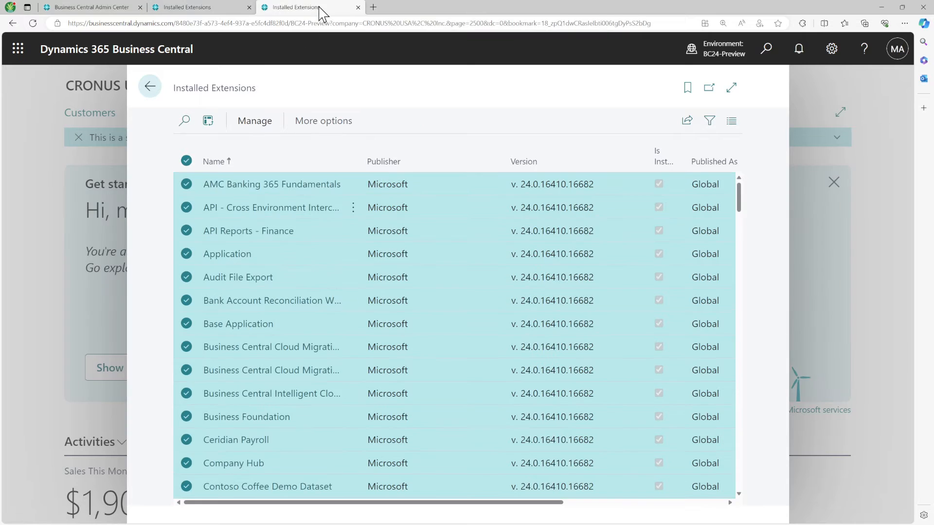
{"action": "scroll", "coordinate": [314, 247], "scroll_direction": "down", "scroll_amount": 10}
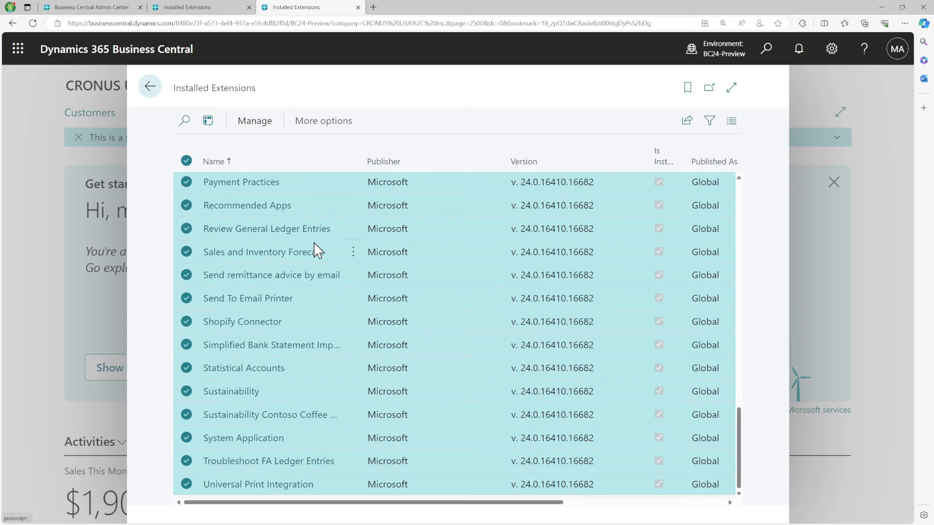
{"action": "key", "text": "ctrl+c"}
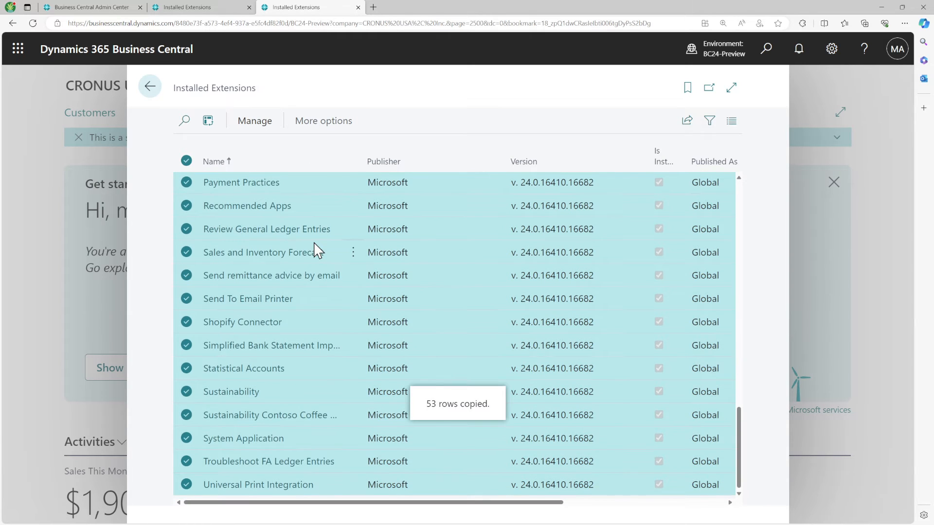
{"action": "key", "text": "alt+Tab"}
{"action": "right_click", "coordinate": [114, 115]}
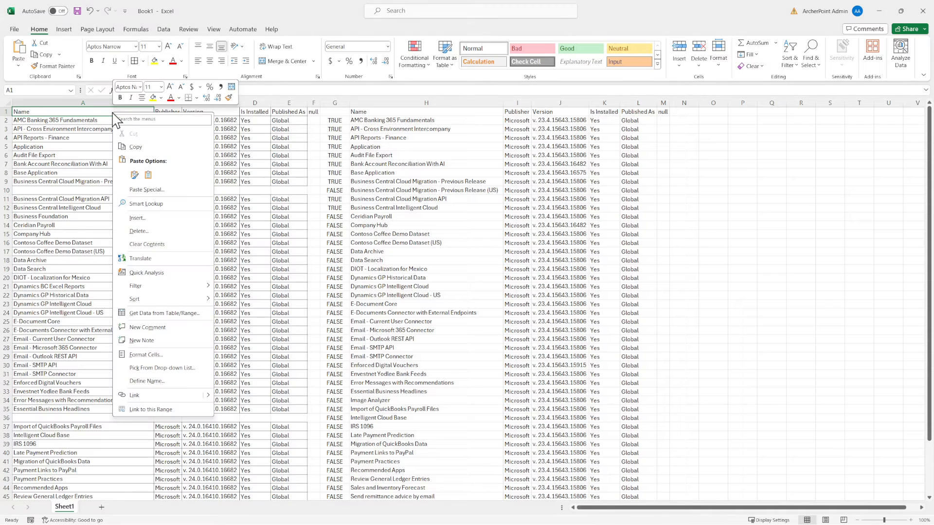
{"action": "left_click", "coordinate": [147, 175]}
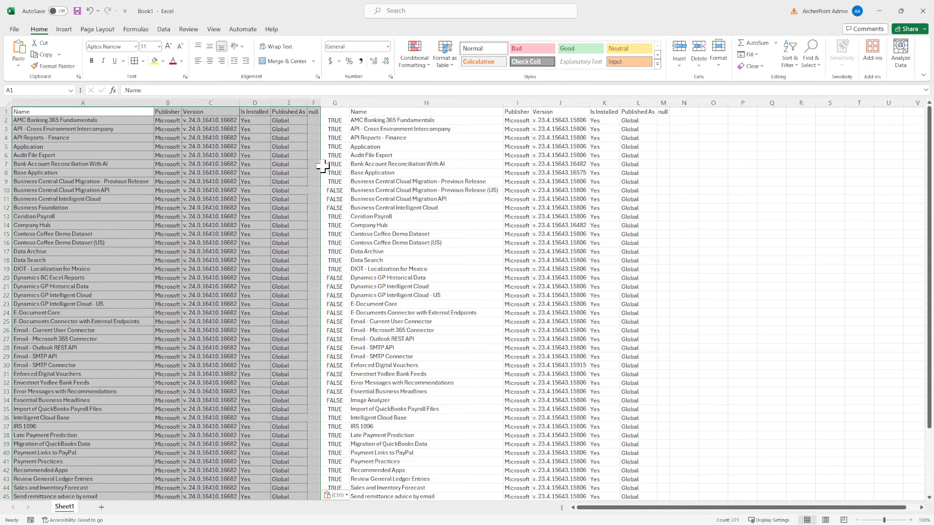
Step: Refill the comparison formula from G2 downward between the two freshly pasted extension lists
{"action": "left_click", "coordinate": [342, 121]}
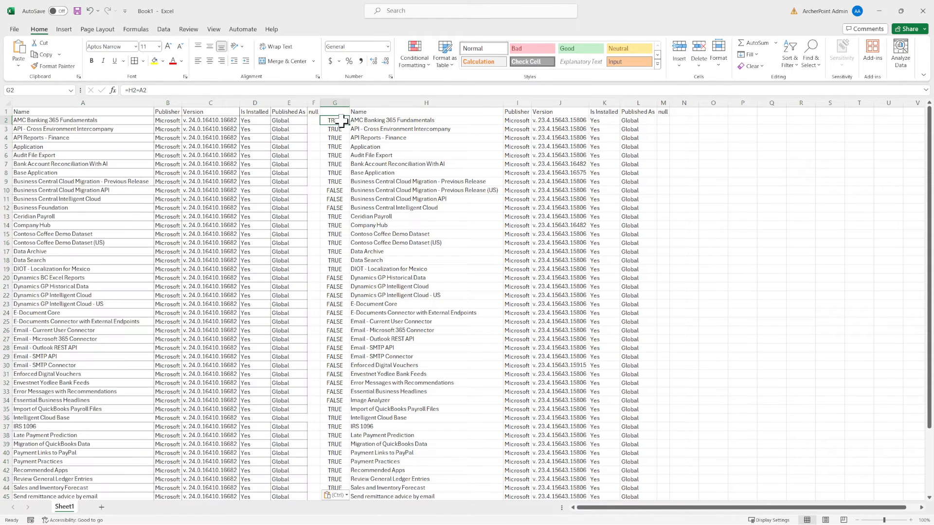
{"action": "double_click", "coordinate": [348, 125]}
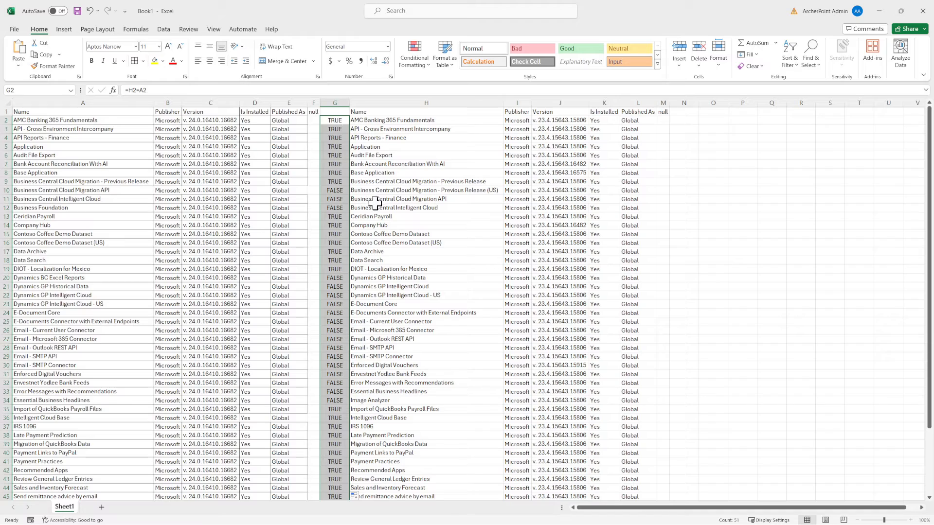
{"action": "left_click", "coordinate": [393, 192]}
Step: Shift the BC24-Preview entries from Business Central Cloud Migration API onward down to row 11 and refill the comparison formula from G9 downward
{"action": "left_click_drag", "start_coordinate": [107, 190], "coordinate": [292, 489]}
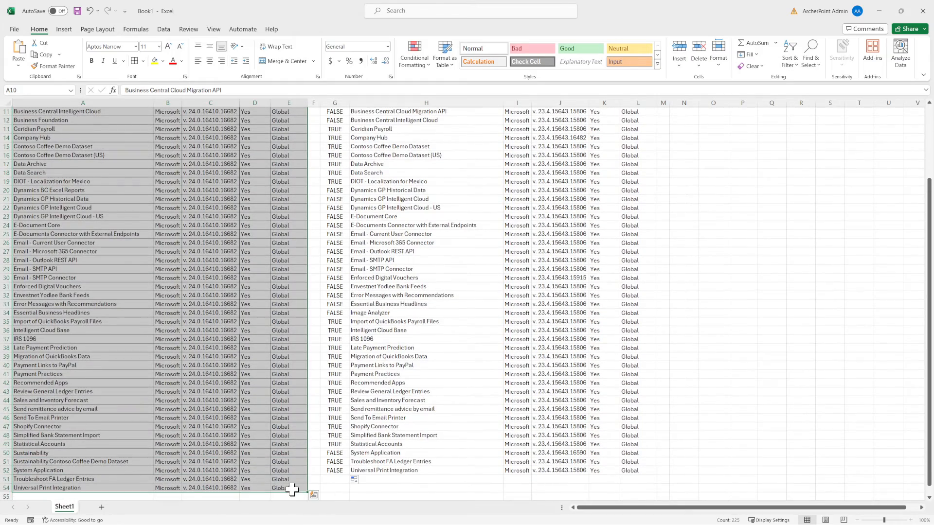
{"action": "scroll", "coordinate": [130, 287], "scroll_direction": "up", "scroll_amount": 4}
{"action": "left_click_drag", "start_coordinate": [92, 190], "coordinate": [94, 199]}
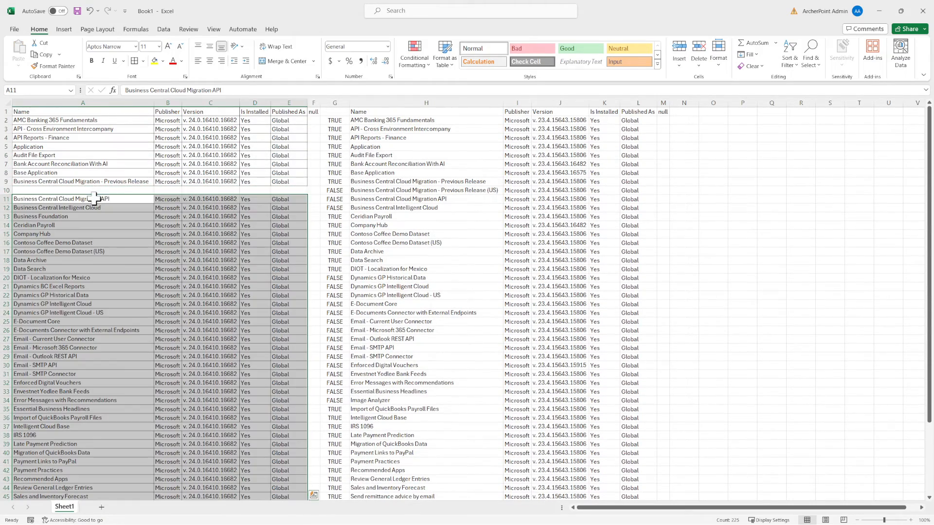
{"action": "left_click", "coordinate": [339, 183]}
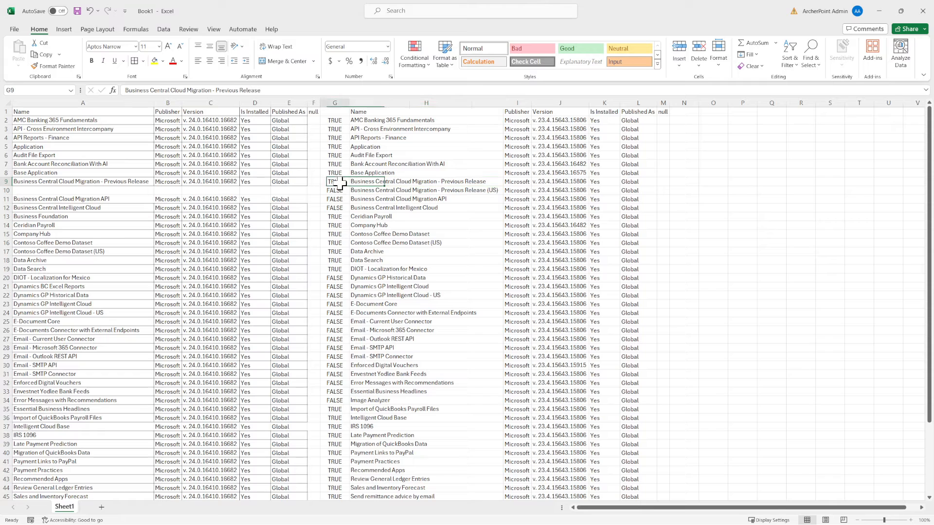
{"action": "double_click", "coordinate": [343, 186]}
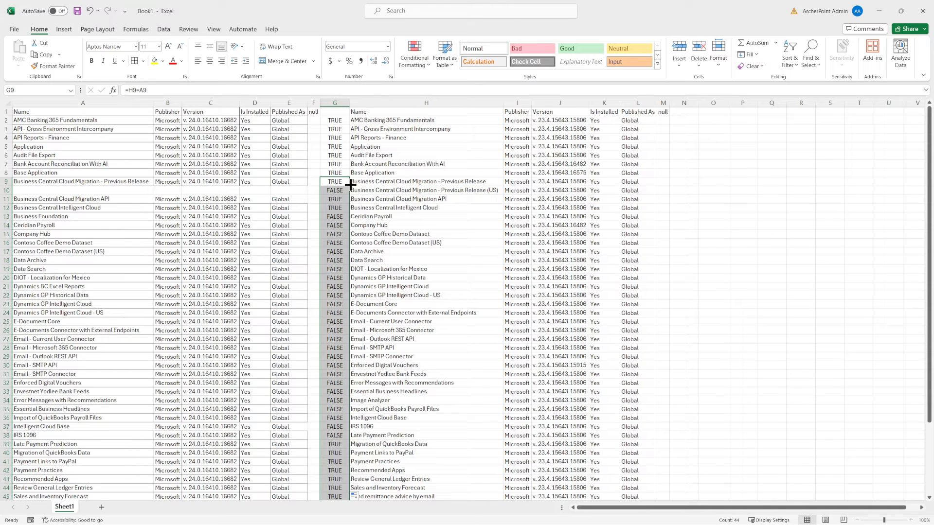
Step: Shift the Sandbox entries from Ceridian Payroll onward down to row 14 and refill the comparison formula from G12 downward
{"action": "left_click", "coordinate": [340, 218]}
{"action": "left_click", "coordinate": [476, 219]}
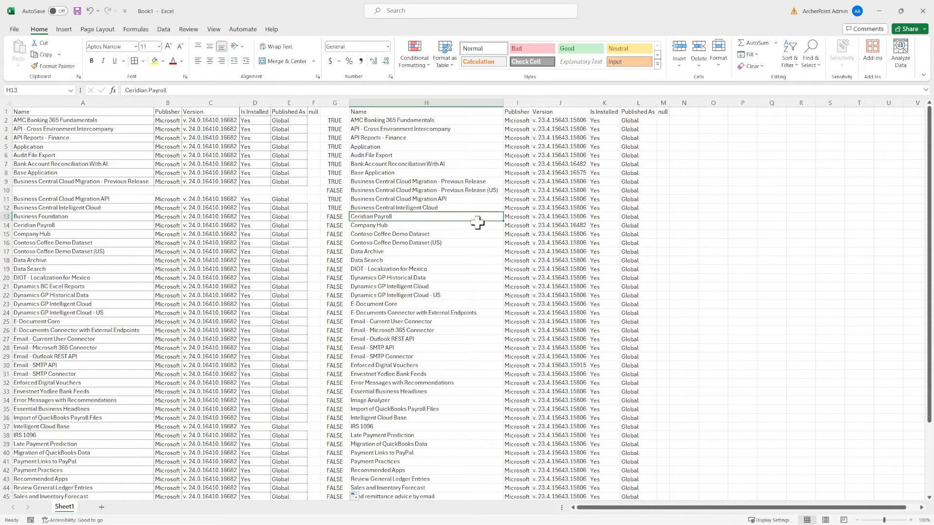
{"action": "left_click_drag", "start_coordinate": [476, 222], "coordinate": [632, 484]}
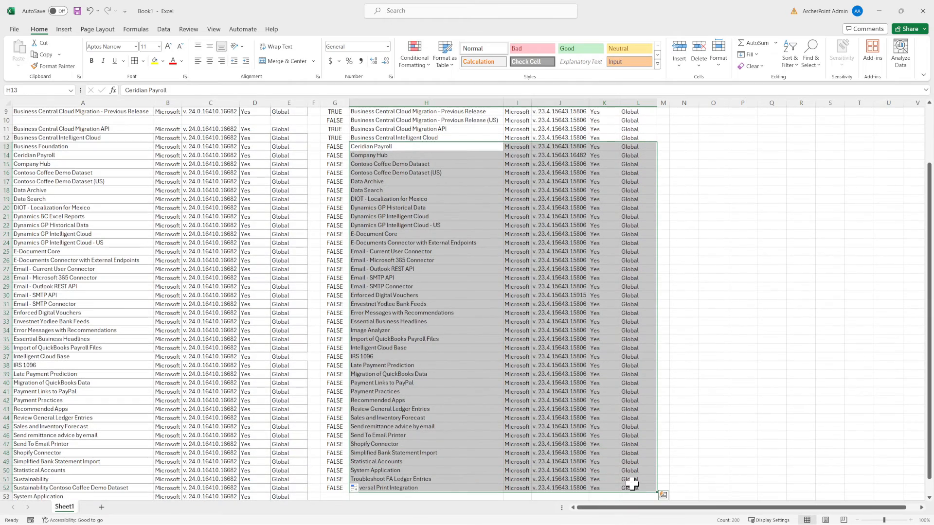
{"action": "left_click_drag", "start_coordinate": [351, 142], "coordinate": [346, 147]}
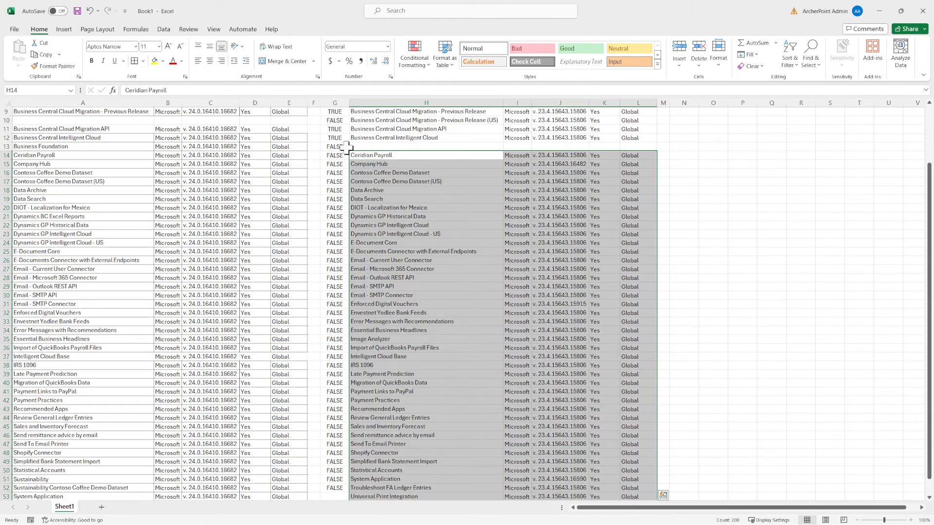
{"action": "left_click", "coordinate": [338, 139]}
{"action": "double_click", "coordinate": [349, 142]}
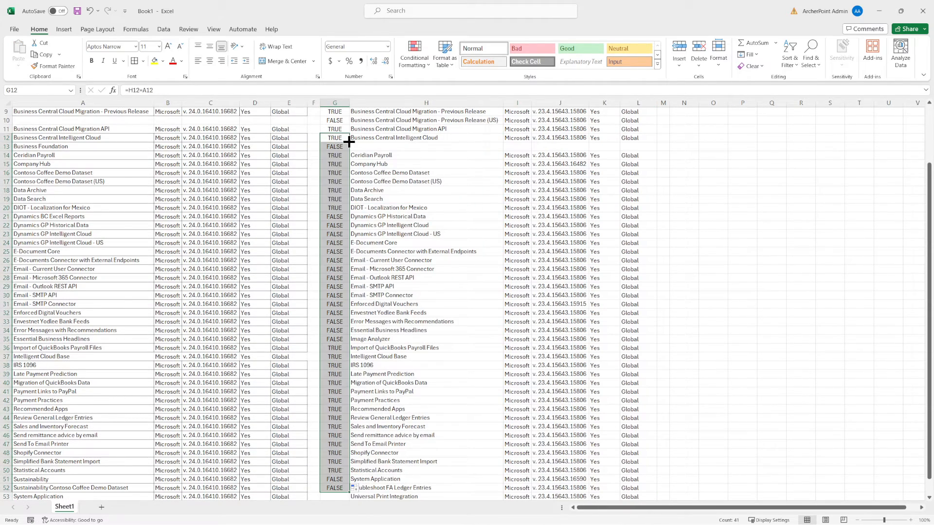
Step: Move the Sandbox entries from Dynamics GP Historical Data onward down to row 22 and refill the comparison formula from G20 downward
{"action": "left_click", "coordinate": [371, 219]}
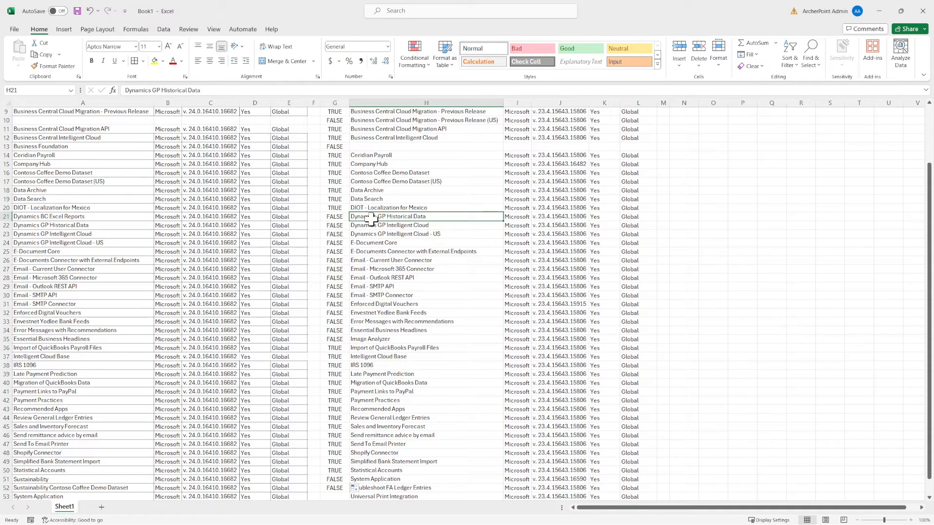
{"action": "left_click_drag", "start_coordinate": [371, 220], "coordinate": [649, 461]}
{"action": "key", "text": "ctrl+c"}
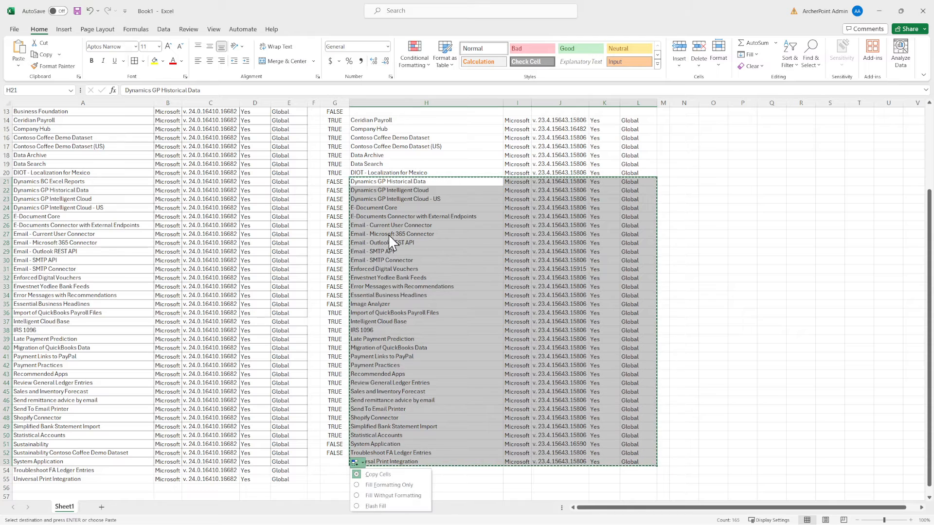
{"action": "left_click", "coordinate": [393, 190]}
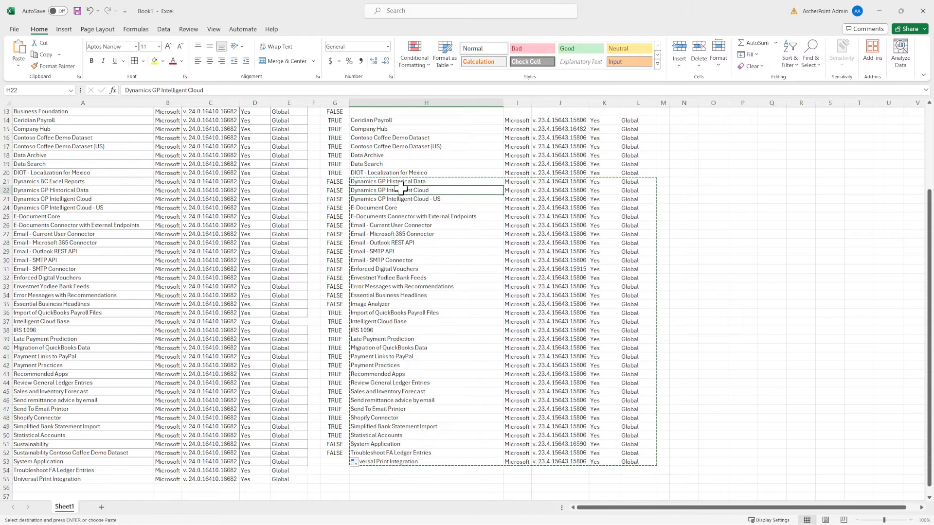
{"action": "key", "text": "Return"}
{"action": "left_click", "coordinate": [335, 172]}
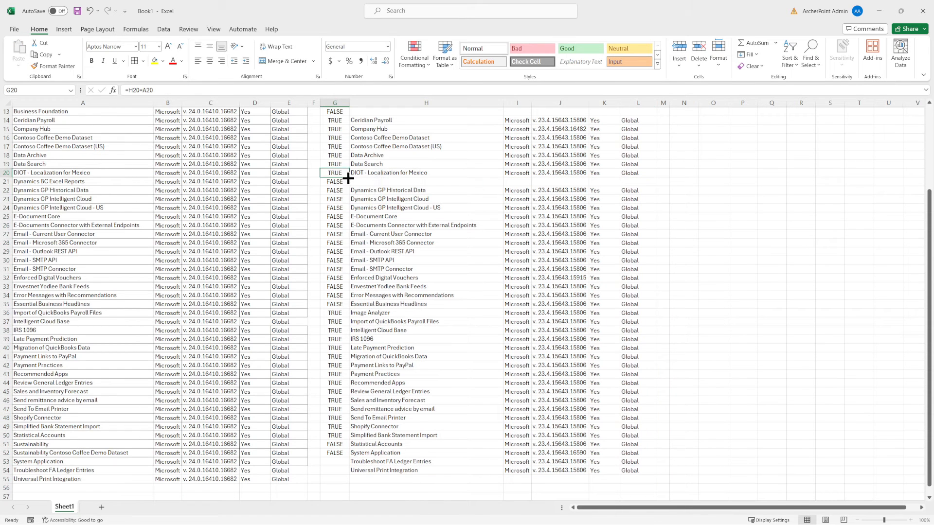
{"action": "double_click", "coordinate": [348, 177]}
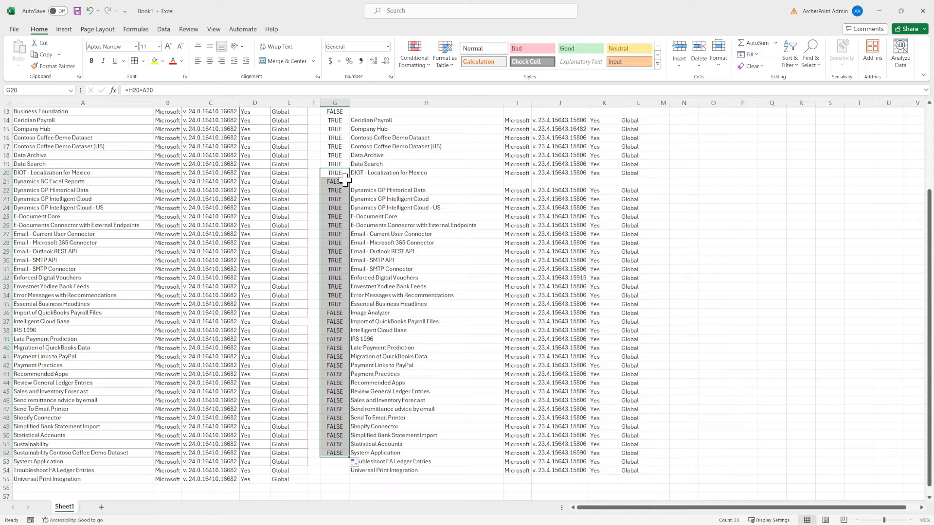
Step: Move the BC24-Preview entries from Import of QuickBooks Payroll Files onward down to row 37 and extend the comparison formula from G35 through G56
{"action": "left_click", "coordinate": [365, 313]}
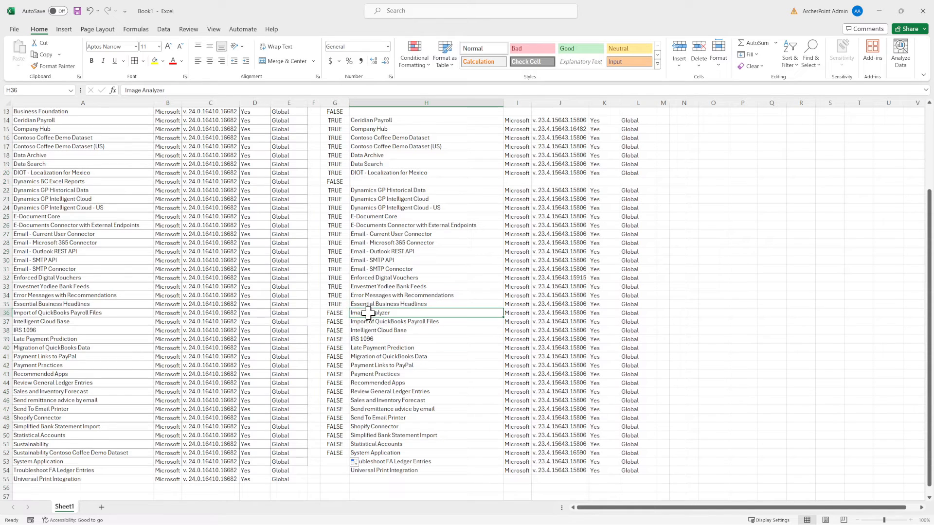
{"action": "left_click_drag", "start_coordinate": [35, 313], "coordinate": [293, 475]}
{"action": "key", "text": "ctrl+x"}
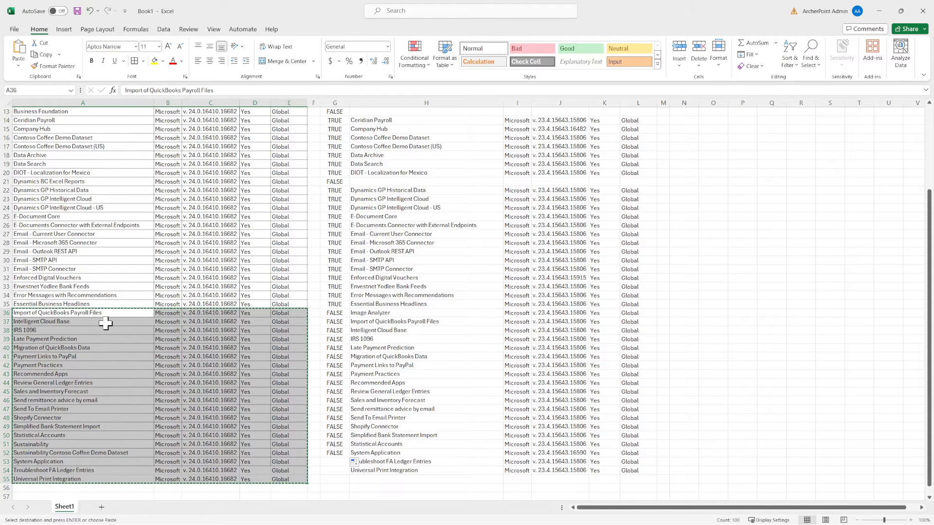
{"action": "left_click", "coordinate": [106, 323]}
{"action": "key", "text": "ctrl+v"}
{"action": "left_click", "coordinate": [343, 304]}
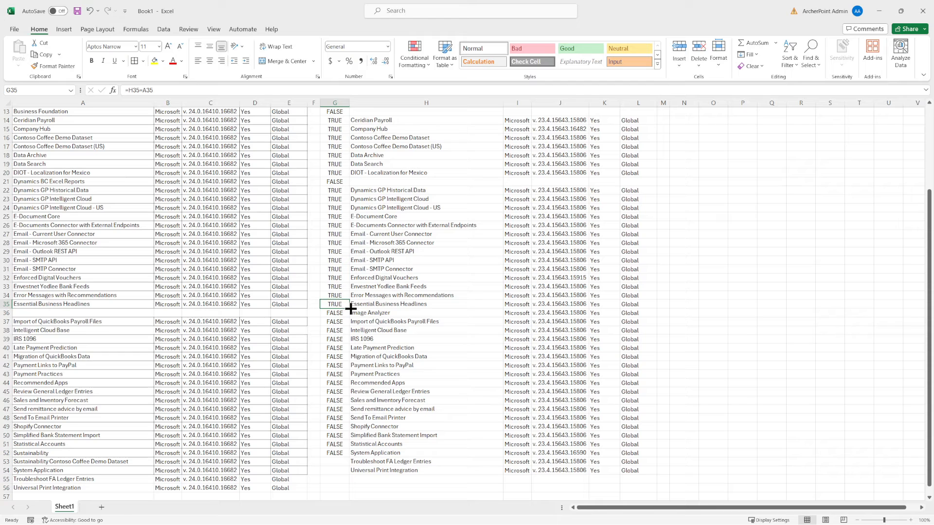
{"action": "left_click_drag", "start_coordinate": [349, 309], "coordinate": [341, 492]}
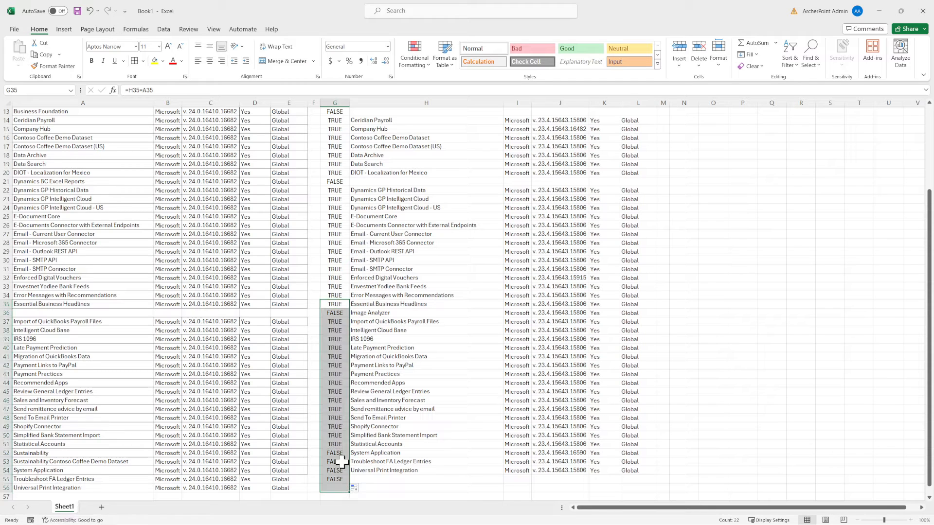
{"action": "scroll", "coordinate": [343, 349], "scroll_direction": "down", "scroll_amount": 4}
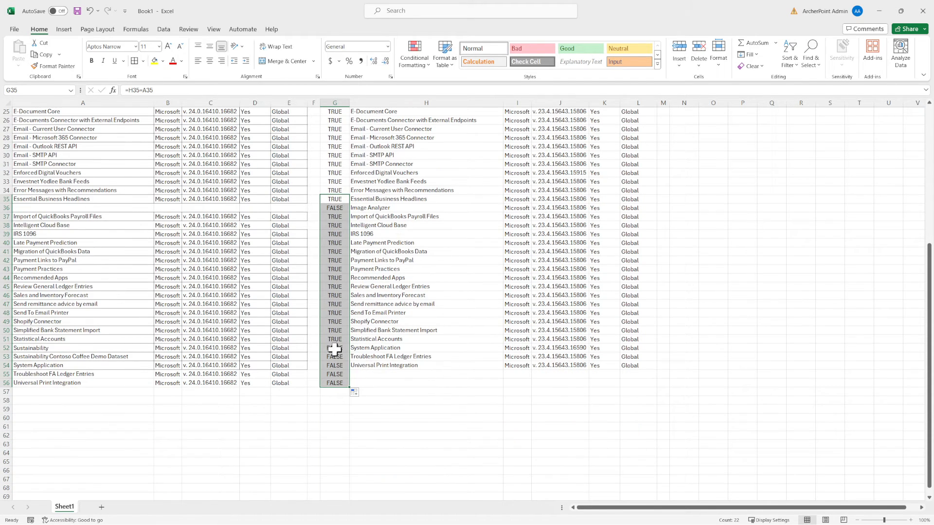
Step: Move the Sandbox entries from System Application onward down to row 54 and refill the comparison formula from G52 downward
{"action": "left_click", "coordinate": [338, 348]}
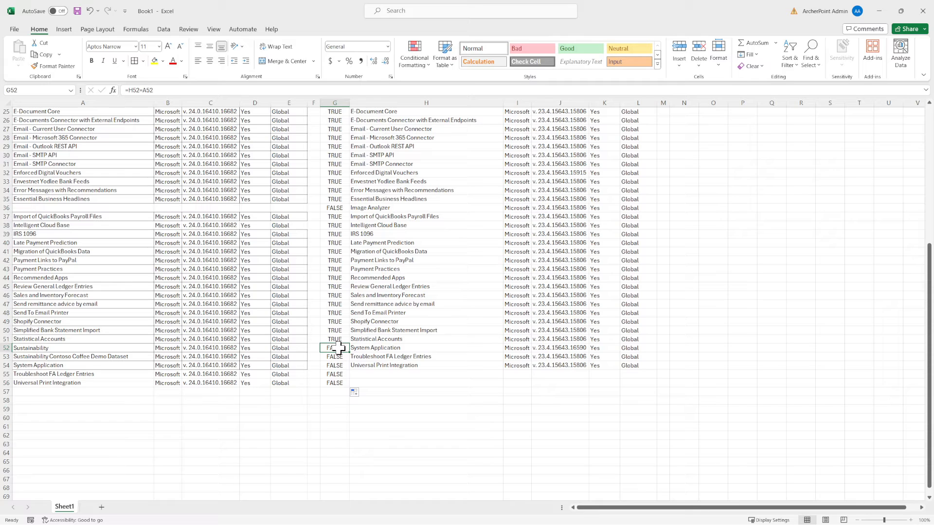
{"action": "left_click_drag", "start_coordinate": [379, 349], "coordinate": [643, 369]}
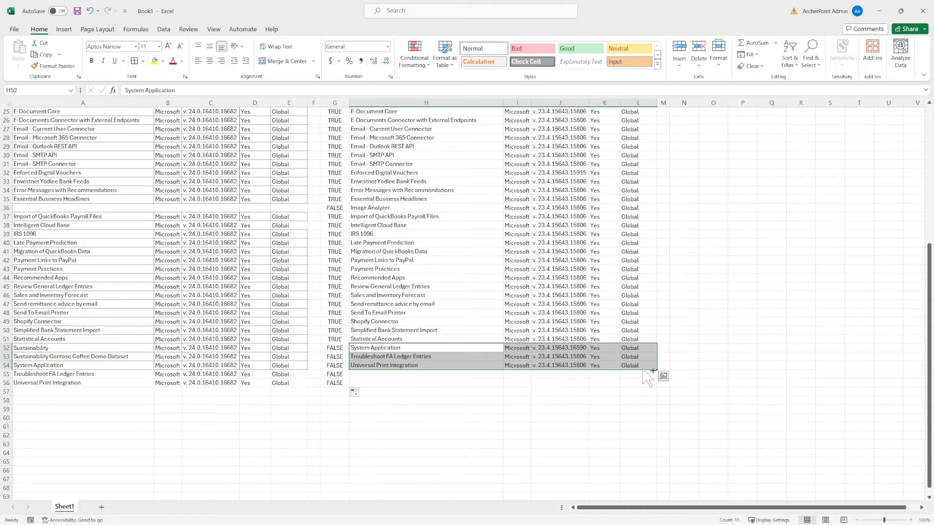
{"action": "key", "text": "ctrl+c"}
{"action": "left_click", "coordinate": [385, 357]}
{"action": "left_click", "coordinate": [387, 366]}
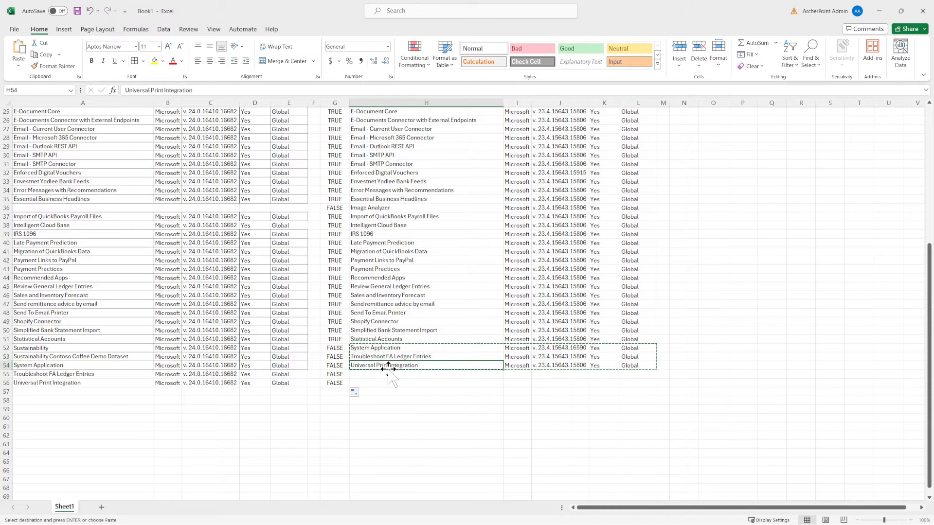
{"action": "key", "text": "Return"}
{"action": "left_click", "coordinate": [346, 349]}
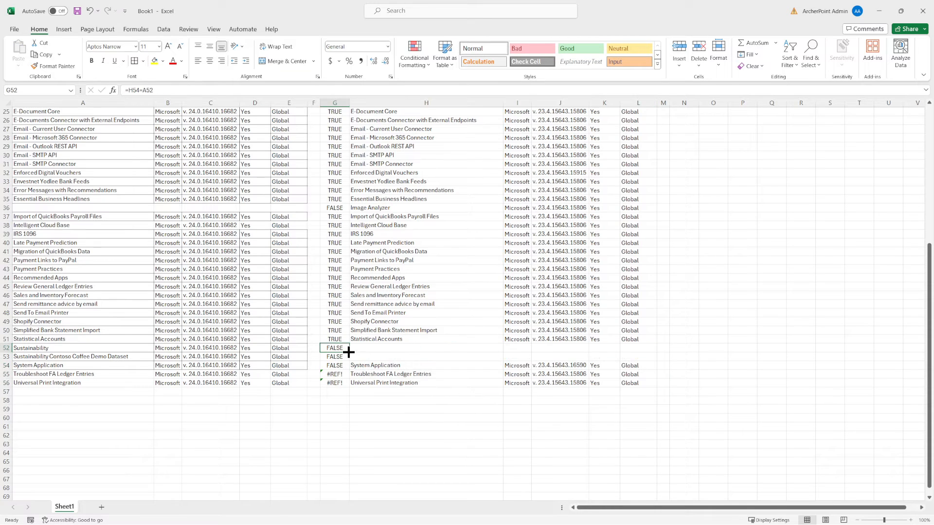
Step: Enter the header Compare in G1 above the comparison results and delete the adjacent null column F
{"action": "key", "text": "ctrl+Up"}
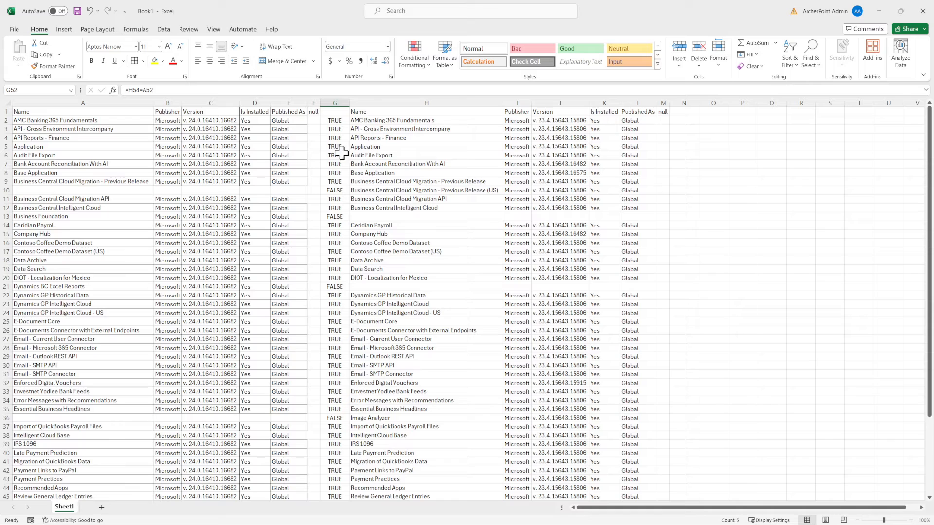
{"action": "left_click", "coordinate": [343, 113]}
{"action": "type", "text": "Compa"}
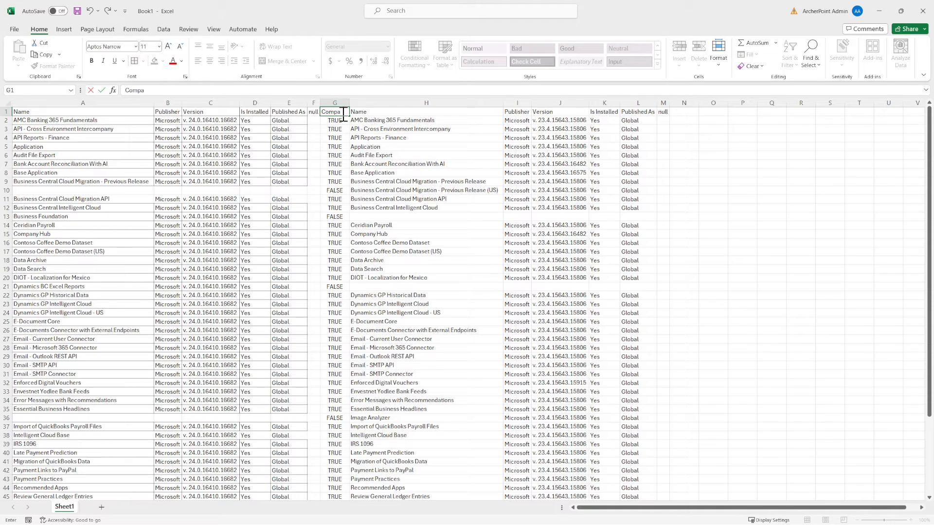
{"action": "key", "text": "Return"}
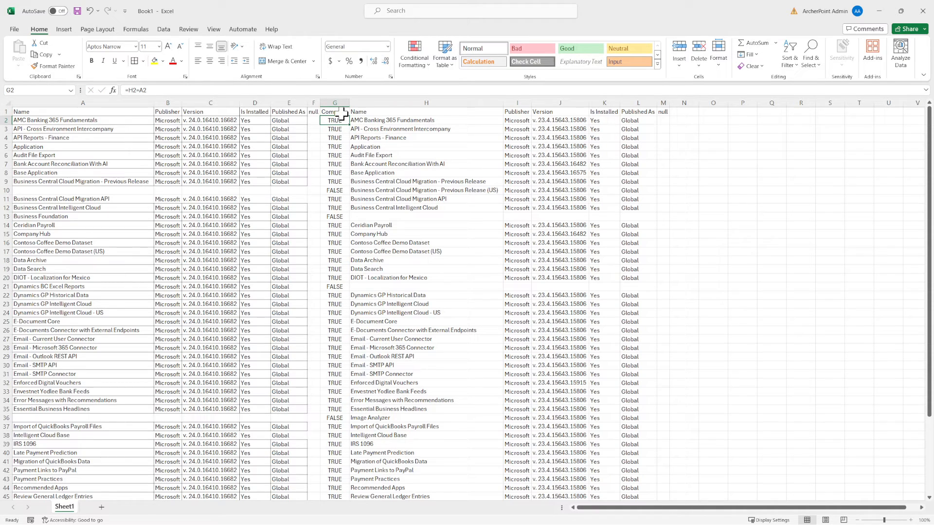
{"action": "right_click", "coordinate": [313, 103]}
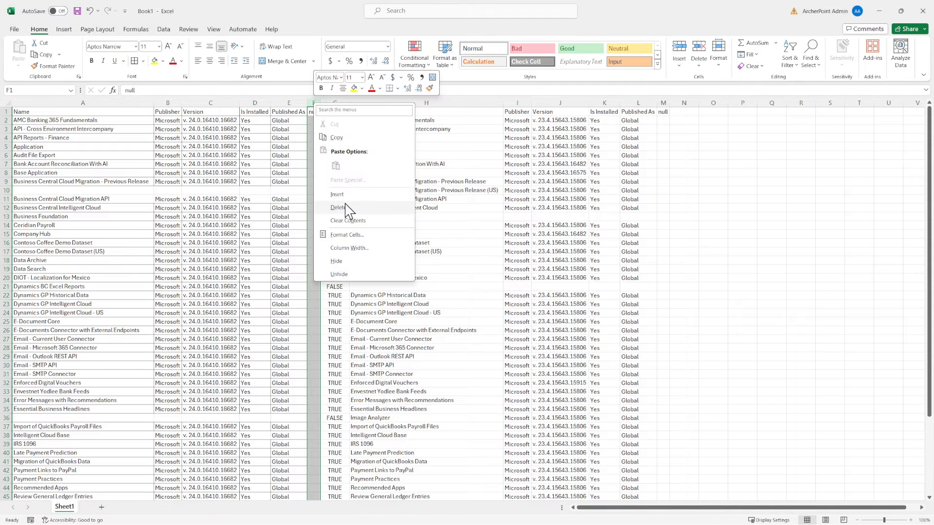
{"action": "left_click", "coordinate": [347, 207]}
Step: Turn on filtering for the header row and filter the Compare column to show only FALSE rows
{"action": "left_click", "coordinate": [328, 112]}
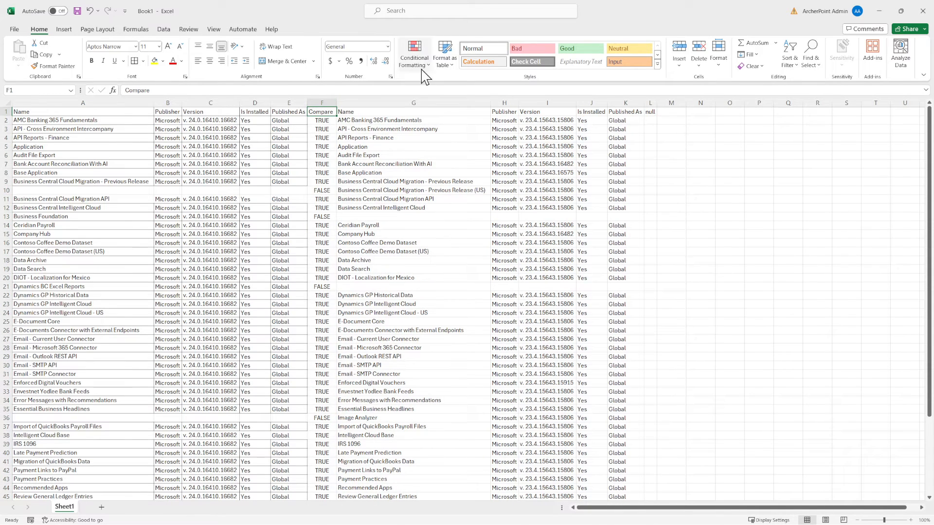
{"action": "left_click", "coordinate": [790, 56]}
{"action": "left_click", "coordinate": [801, 119]}
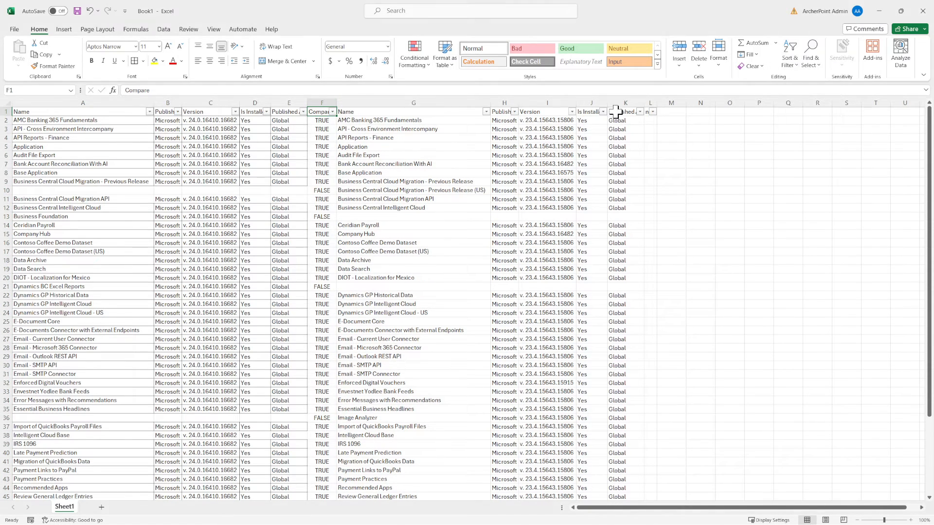
{"action": "left_click", "coordinate": [332, 112]}
{"action": "left_click", "coordinate": [246, 245]}
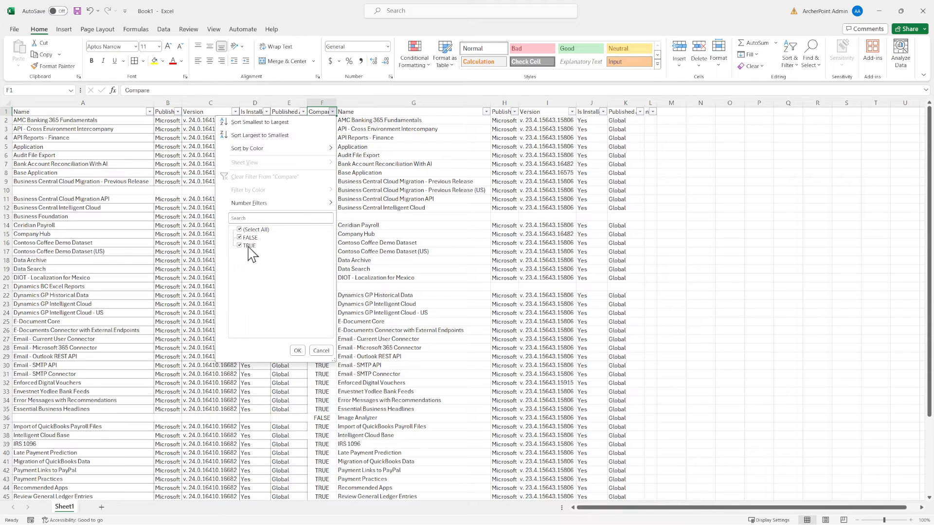
{"action": "left_click", "coordinate": [297, 350]}
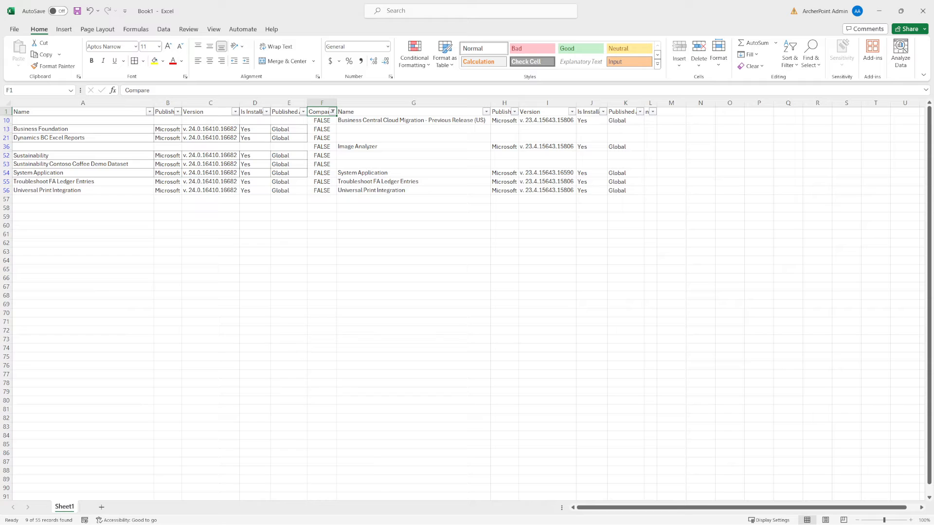
Step: Fill the Sandbox name cell Business Central Cloud Migration - Previous Release (US) with yellow and select its row
{"action": "key", "text": "alt+Tab"}
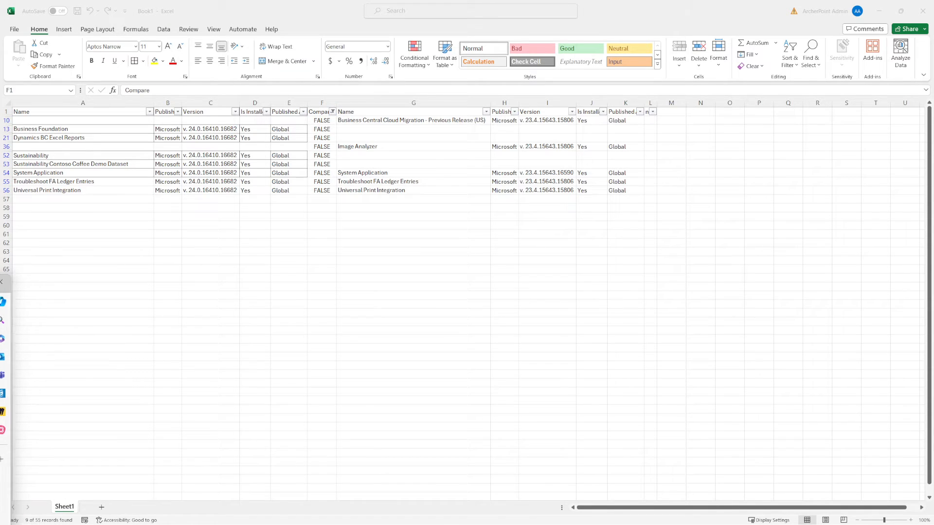
{"action": "left_click", "coordinate": [400, 122]}
{"action": "left_click", "coordinate": [403, 120]}
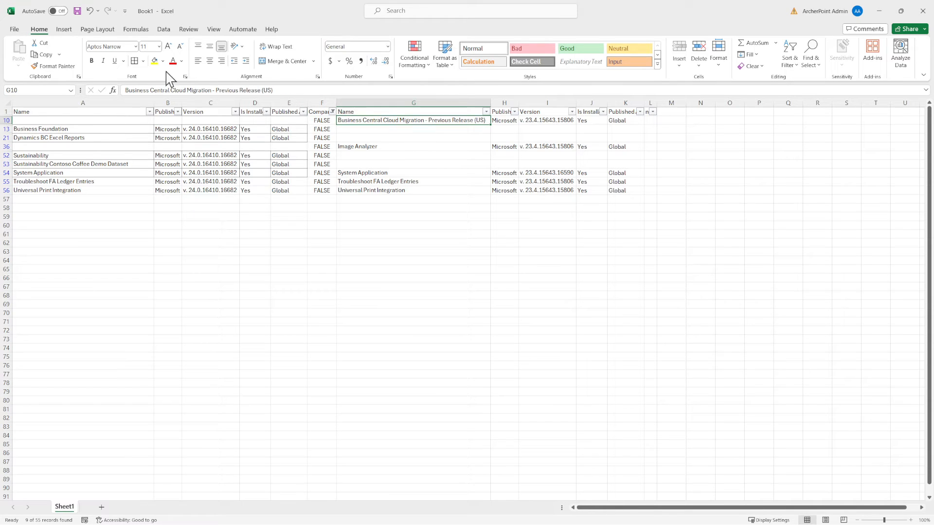
{"action": "left_click", "coordinate": [154, 61]}
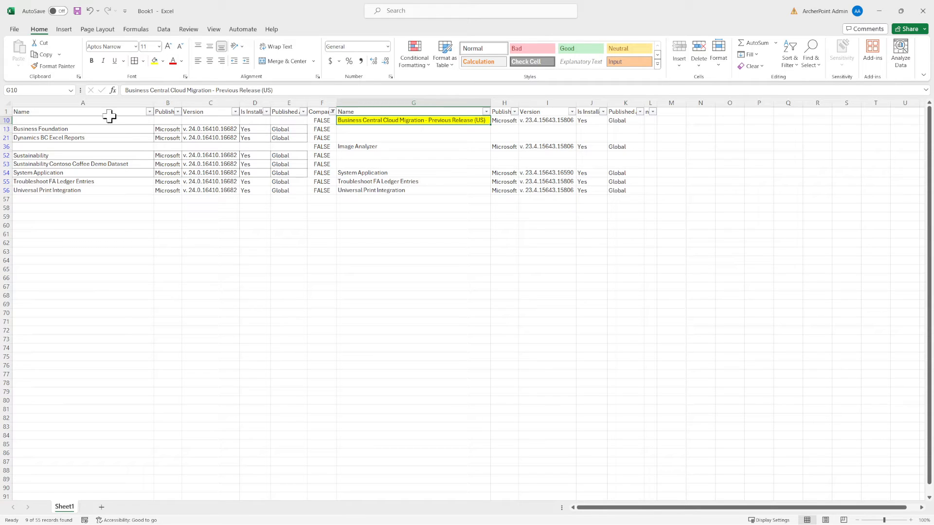
{"action": "left_click", "coordinate": [4, 120]}
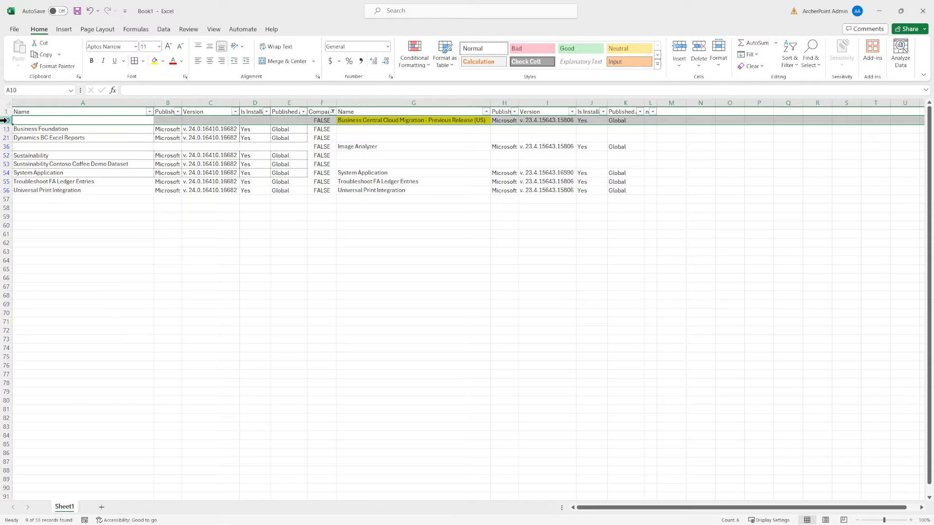
Step: Fill the Sandbox name cell Image Analyzer with yellow and set its text to red
{"action": "left_click", "coordinate": [399, 147]}
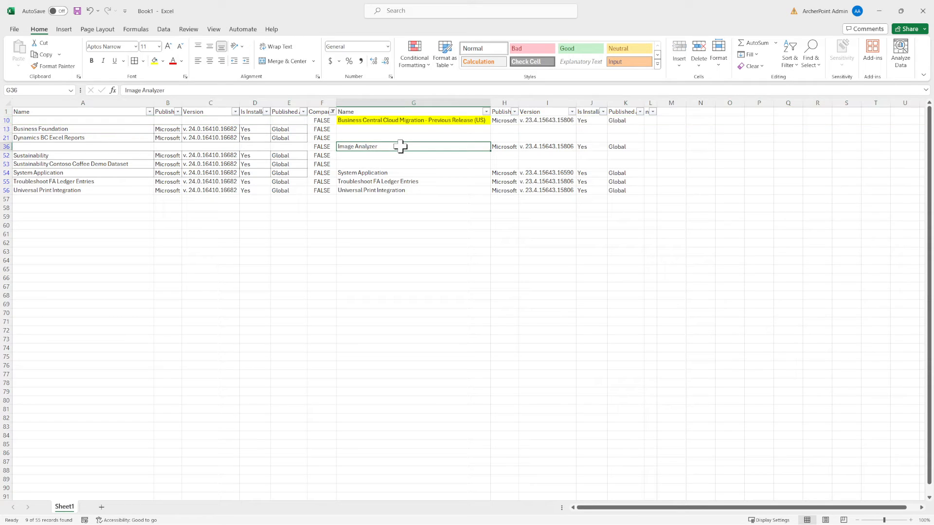
{"action": "left_click", "coordinate": [156, 61]}
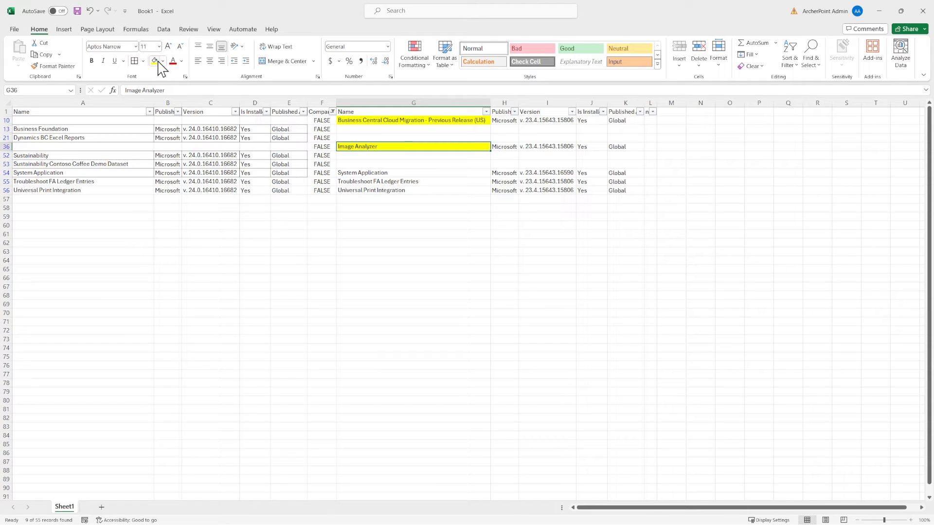
{"action": "left_click", "coordinate": [173, 62]}
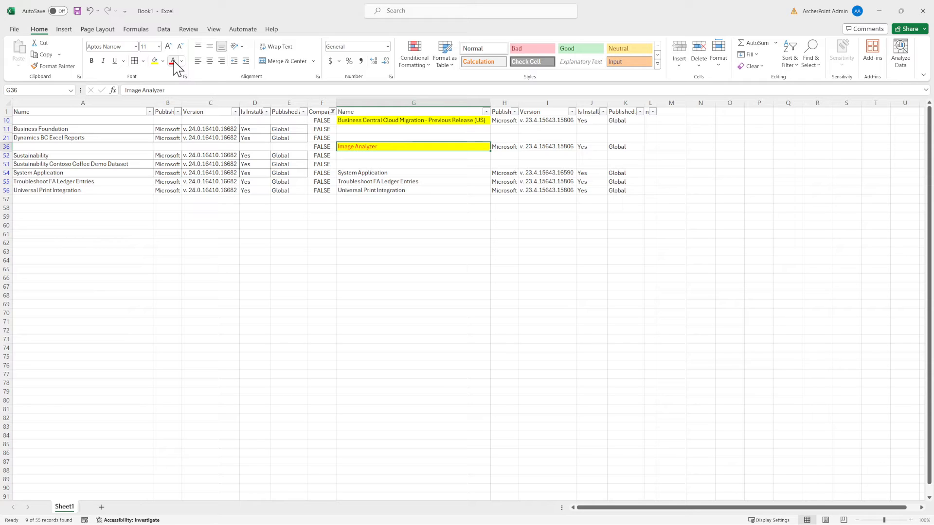
Step: Clear the filter on the Compare column and refill the comparison formula from F51 down through F56
{"action": "left_click", "coordinate": [329, 164]}
{"action": "left_click", "coordinate": [329, 173]}
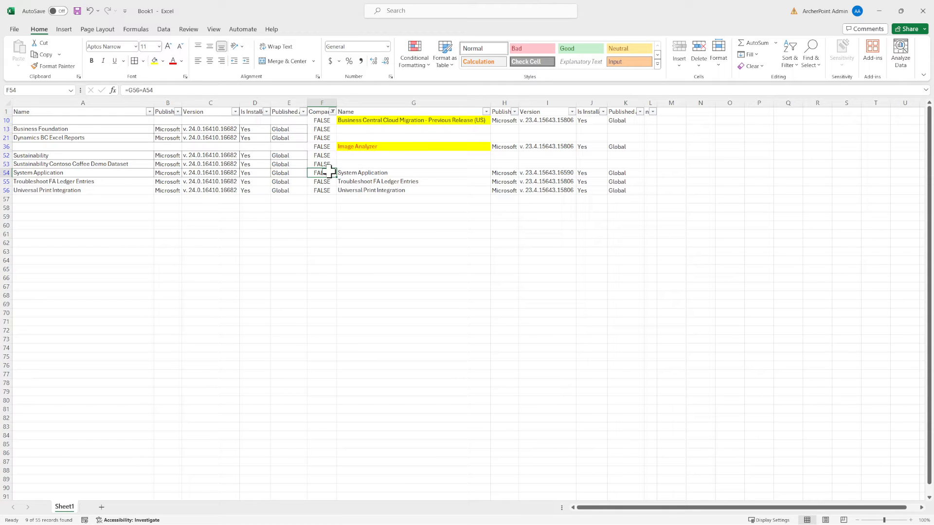
{"action": "left_click", "coordinate": [333, 112]}
{"action": "left_click", "coordinate": [274, 173]}
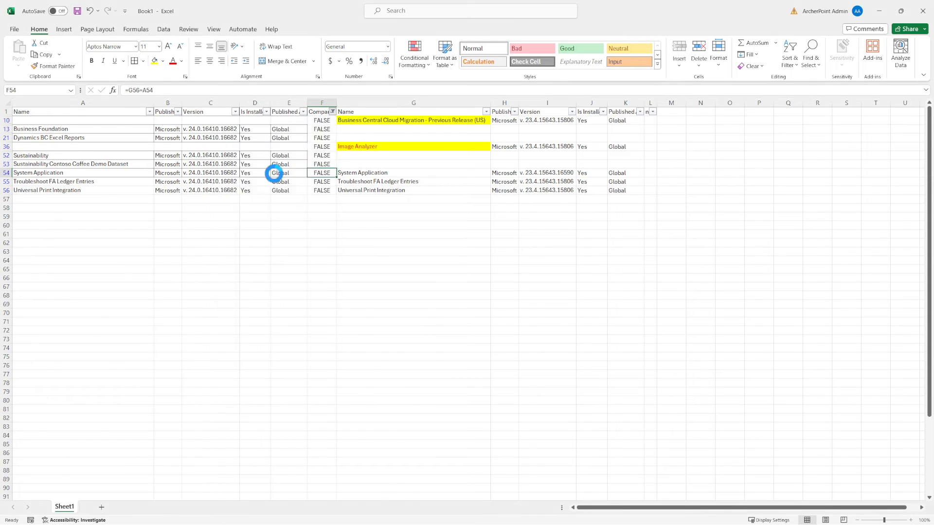
{"action": "scroll", "coordinate": [294, 192], "scroll_direction": "down", "scroll_amount": 12}
{"action": "left_click", "coordinate": [326, 235]}
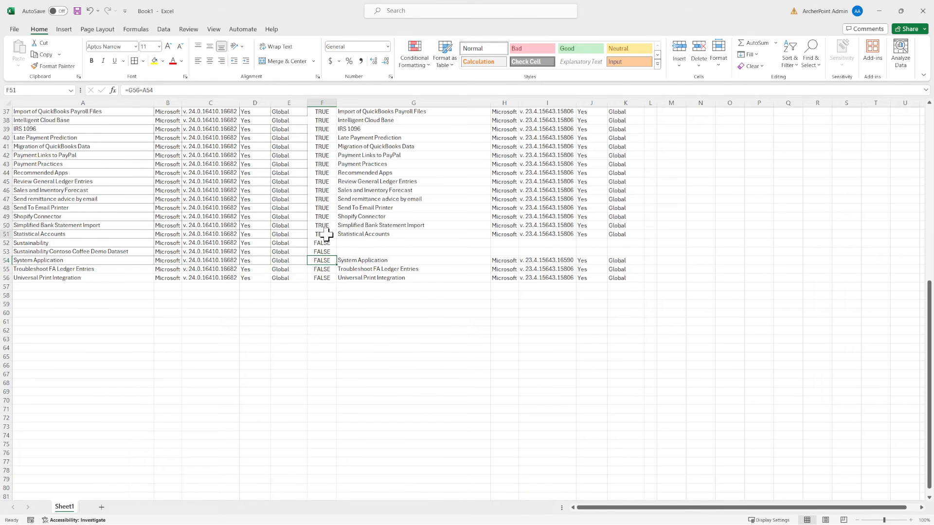
{"action": "double_click", "coordinate": [329, 235]}
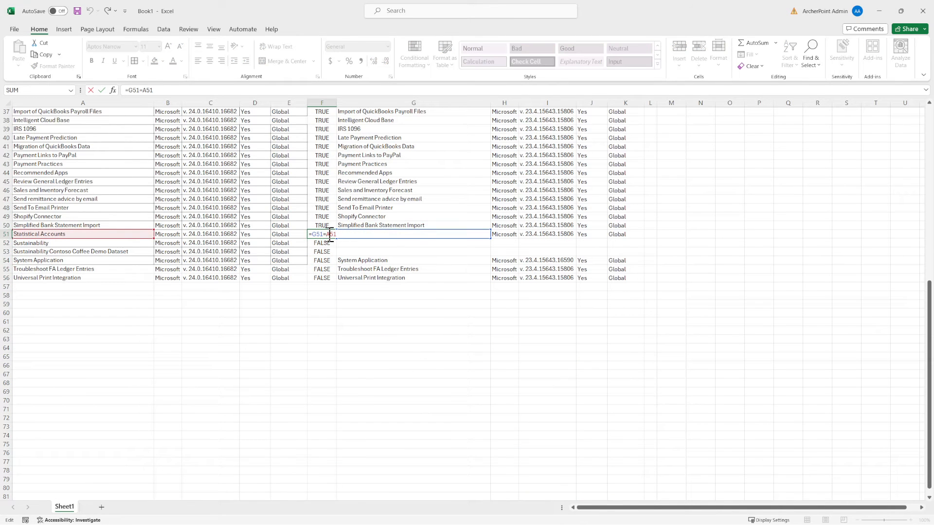
{"action": "key", "text": "Escape"}
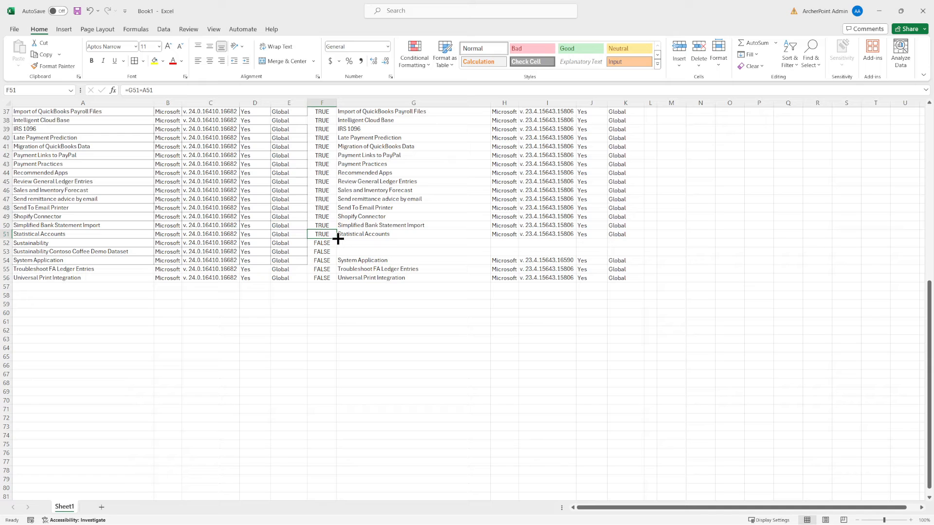
{"action": "left_click_drag", "start_coordinate": [338, 238], "coordinate": [340, 279]}
Step: Filter the Compare column again to show only FALSE rows and deselect the formula cells
{"action": "scroll", "coordinate": [333, 192], "scroll_direction": "up", "scroll_amount": 12}
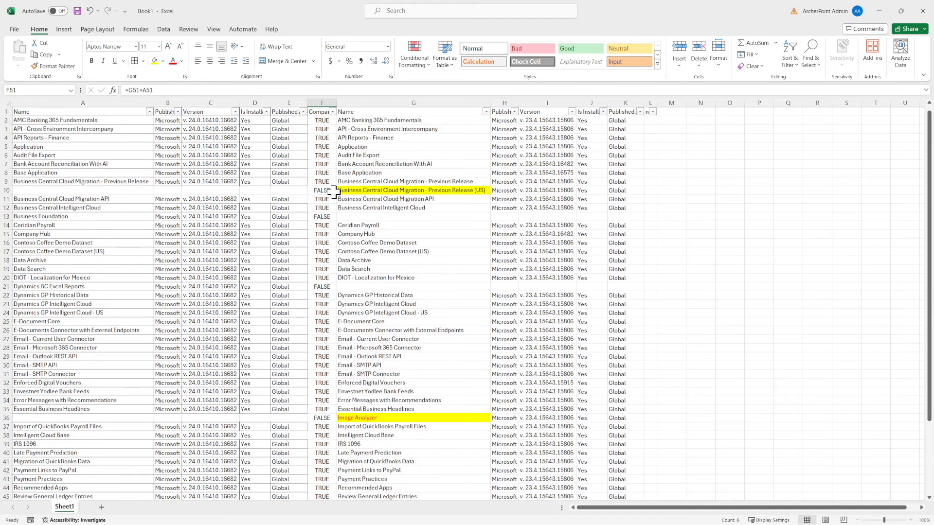
{"action": "left_click", "coordinate": [332, 112]}
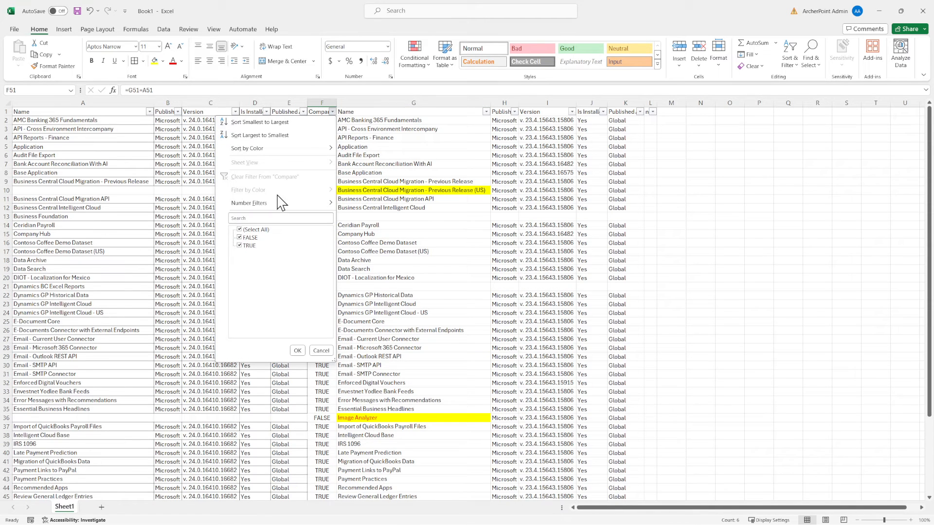
{"action": "left_click", "coordinate": [250, 245]}
{"action": "left_click", "coordinate": [297, 351]}
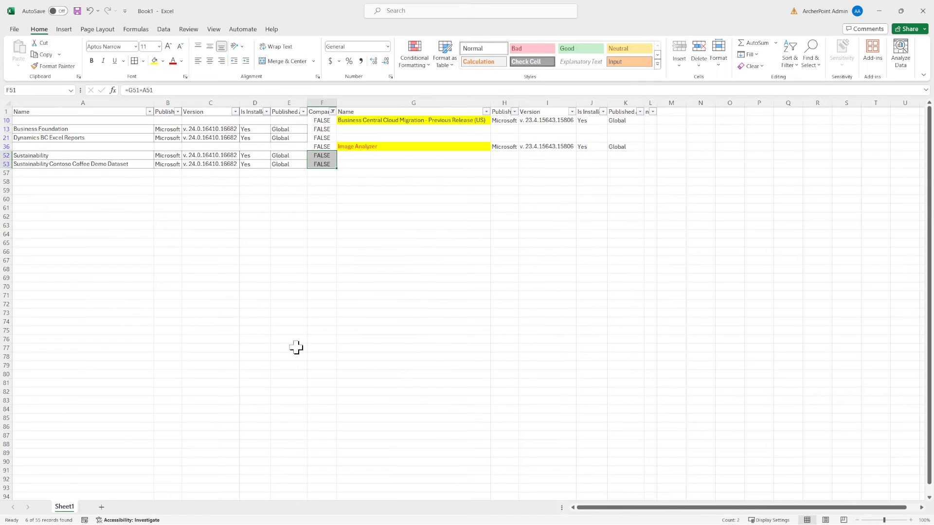
{"action": "left_click", "coordinate": [350, 234]}
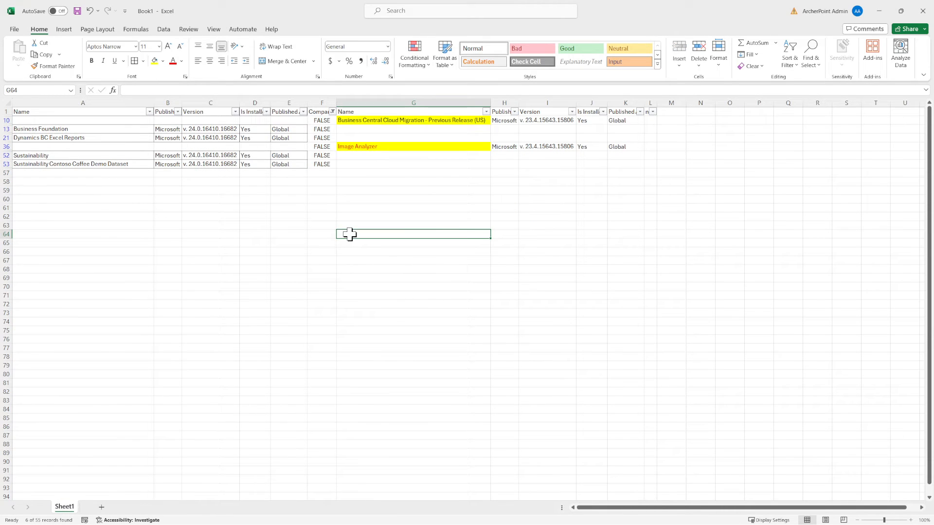
Step: Fit the width of the BC24-Preview Publisher column to its contents and select the Business Foundation row
{"action": "left_click", "coordinate": [408, 119]}
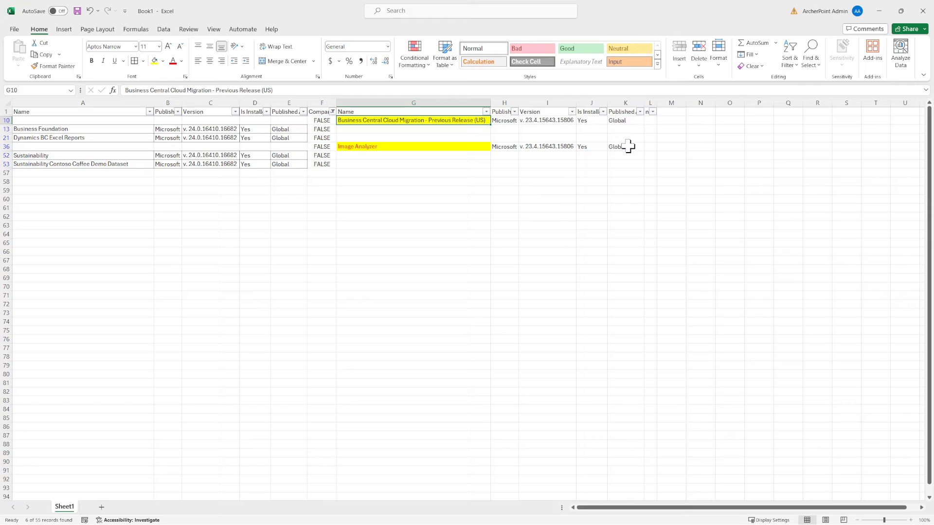
{"action": "left_click_drag", "start_coordinate": [628, 146], "coordinate": [450, 148]}
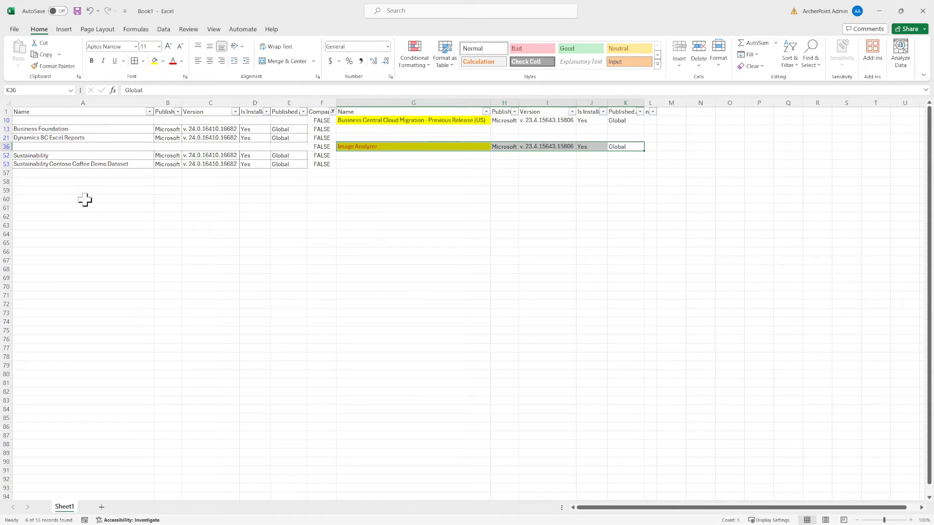
{"action": "scroll", "coordinate": [85, 200], "scroll_direction": "up", "scroll_amount": 3}
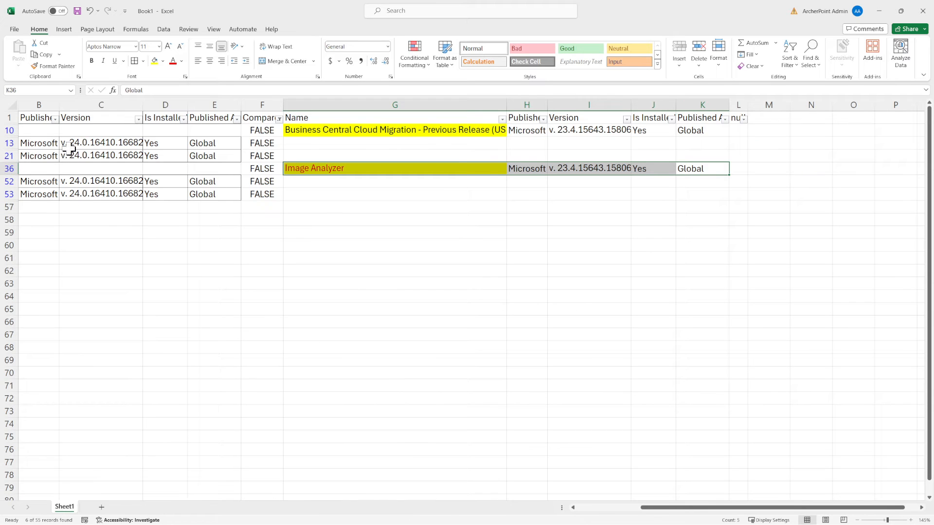
{"action": "left_click", "coordinate": [592, 508]}
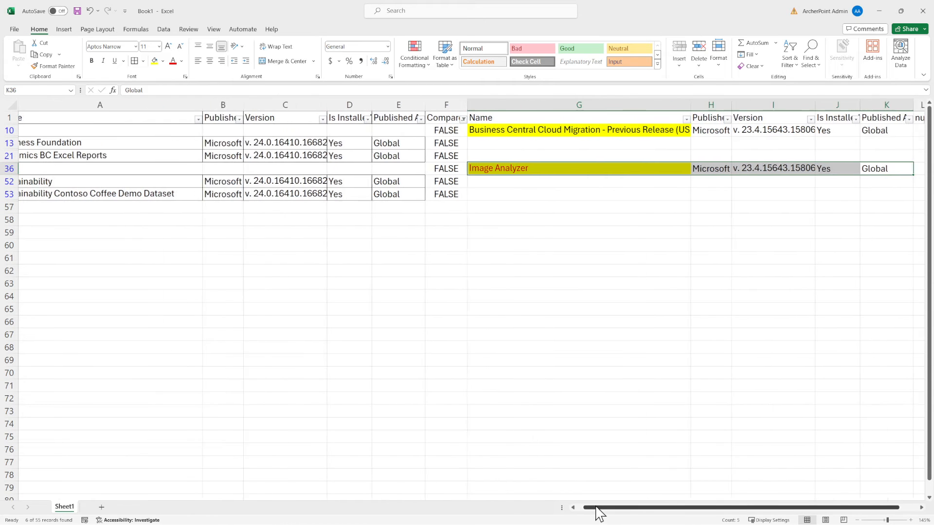
{"action": "left_click_drag", "start_coordinate": [54, 296], "coordinate": [7, 285]}
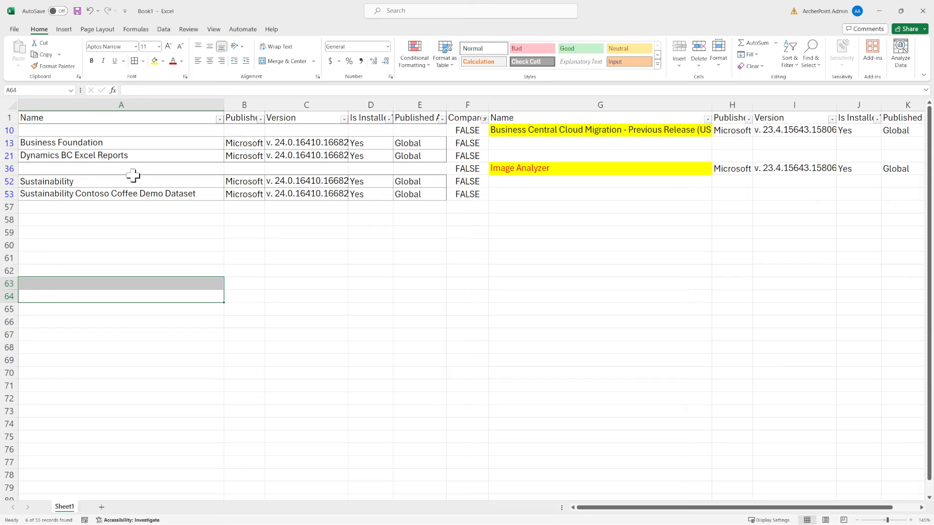
{"action": "double_click", "coordinate": [262, 108]}
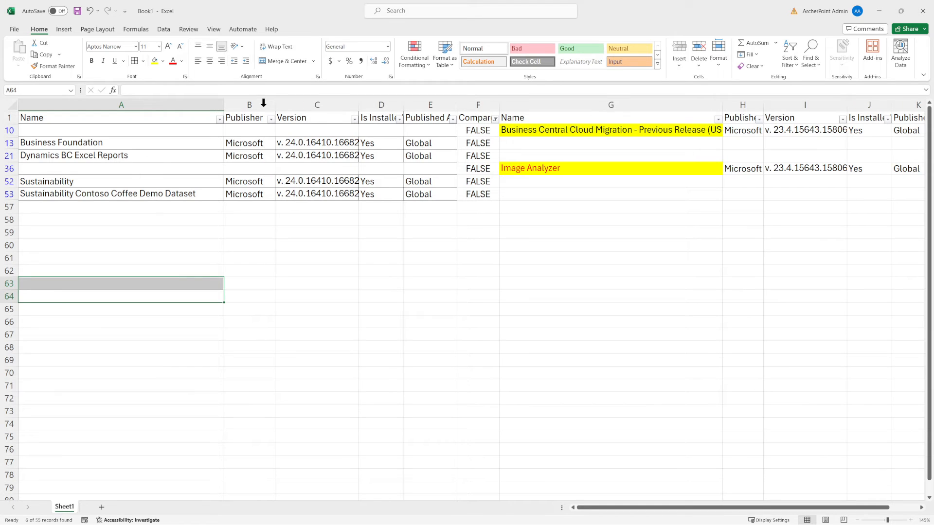
{"action": "left_click", "coordinate": [4, 143]}
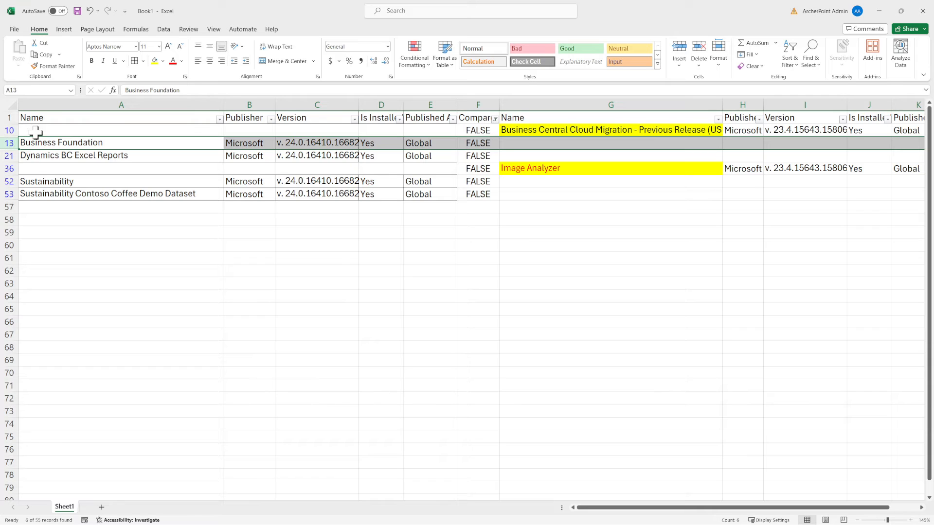
Step: Fit the width of the BC24-Preview Version column to its contents and select the Dynamics BC Excel Reports row through the Compare column
{"action": "double_click", "coordinate": [360, 105]}
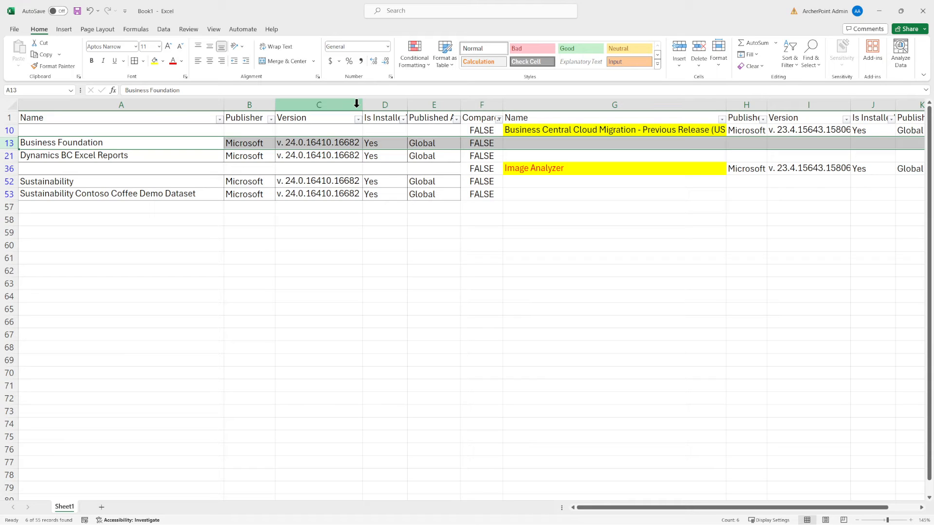
{"action": "left_click", "coordinate": [94, 156]}
{"action": "left_click_drag", "start_coordinate": [221, 159], "coordinate": [471, 157]}
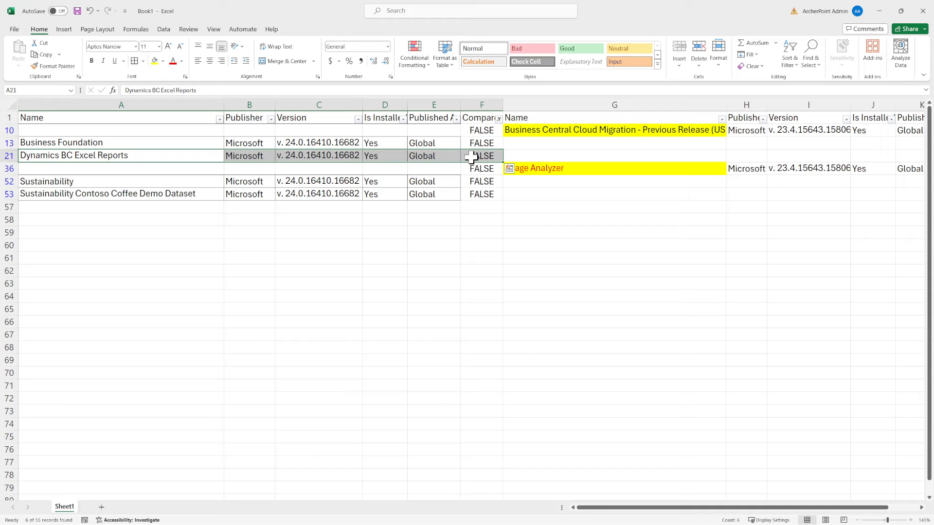
Step: Highlight the two Sustainability rows, and select the BC24-Preview names from Business Foundation through Sustainability Contoso Coffee Demo Dataset
{"action": "left_click", "coordinate": [72, 182]}
{"action": "left_click_drag", "start_coordinate": [72, 182], "coordinate": [474, 194]}
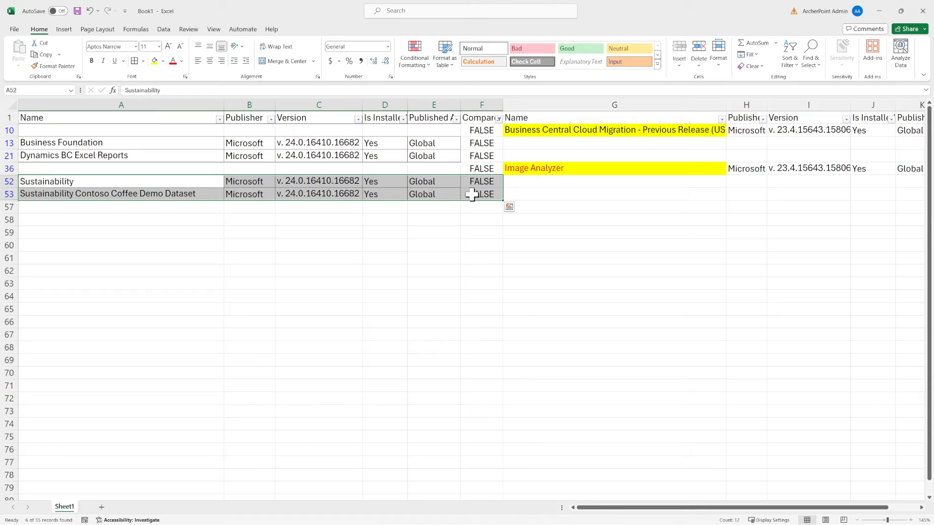
{"action": "left_click", "coordinate": [5, 193]}
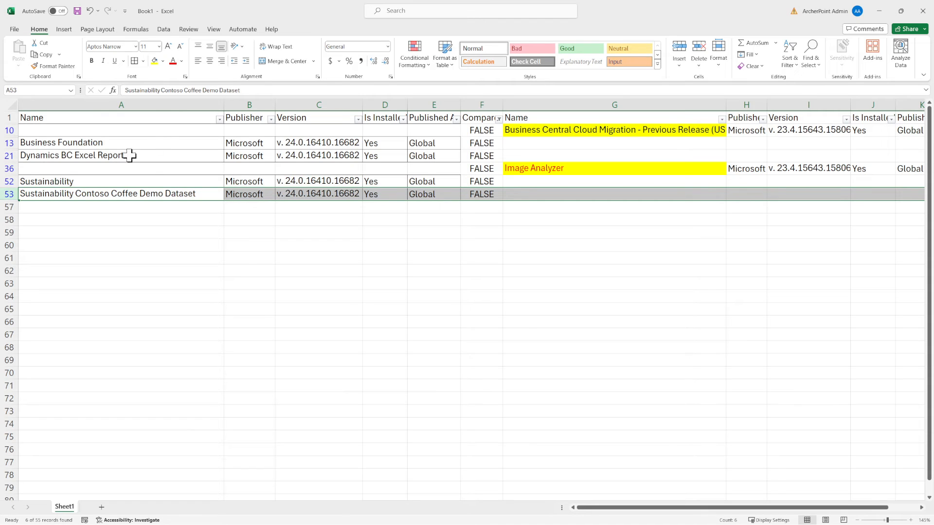
{"action": "left_click_drag", "start_coordinate": [163, 142], "coordinate": [168, 197]}
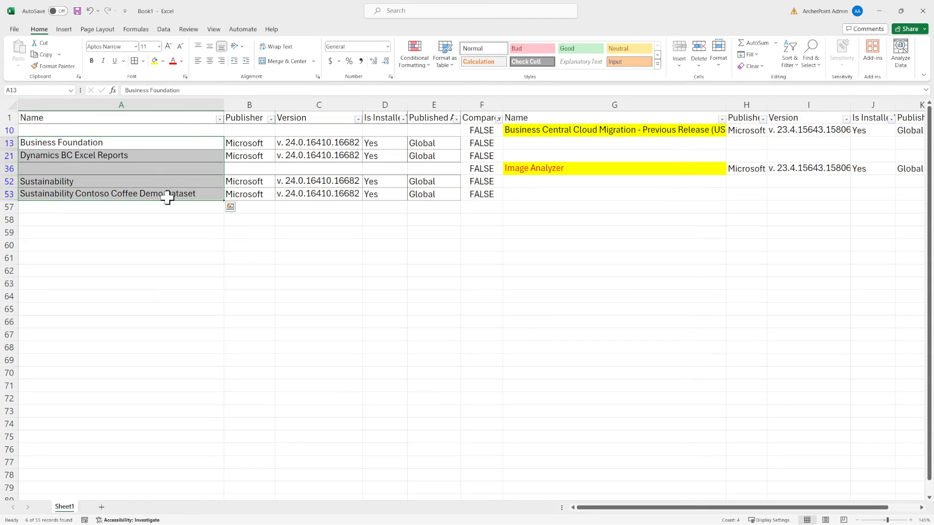
Step: Switch to Business Central to close the BC24-Preview Installed Extensions page, and minimize both the Excel workbook and the browser
{"action": "left_click", "coordinate": [879, 11]}
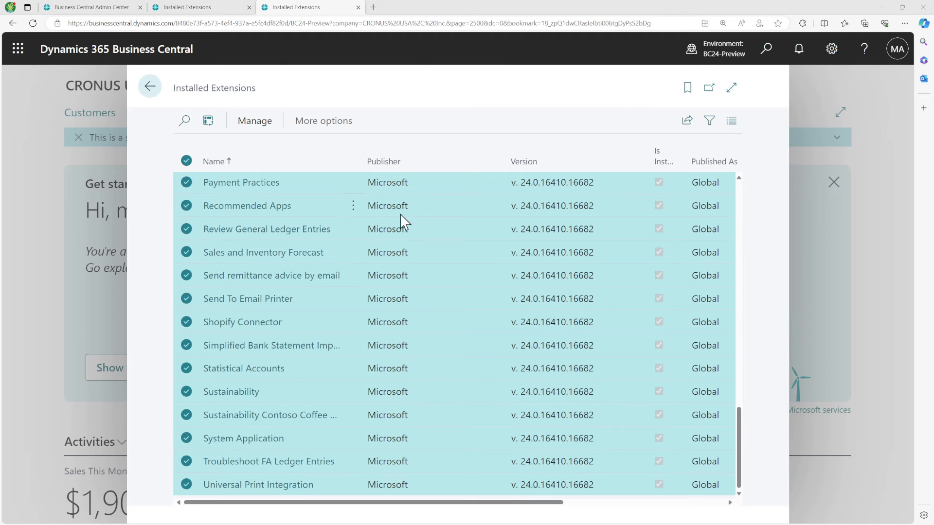
{"action": "left_click", "coordinate": [149, 87]}
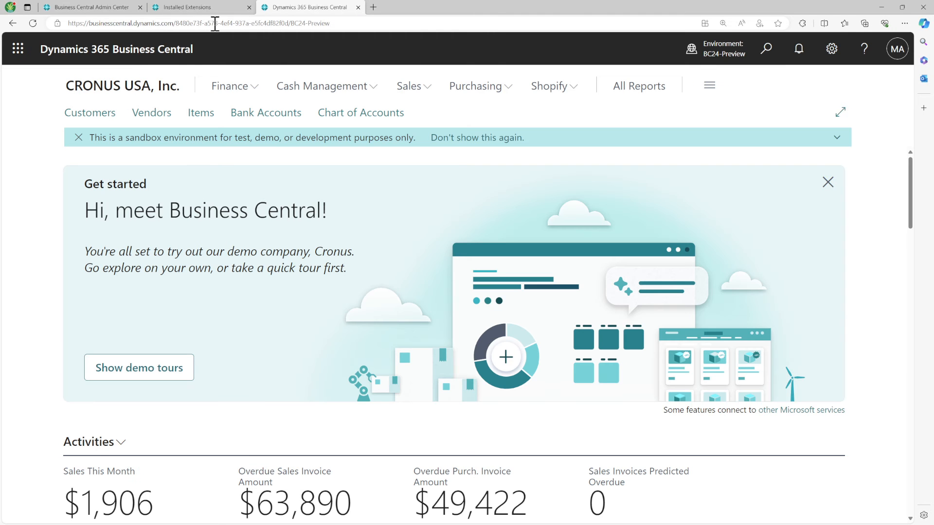
{"action": "key", "text": "alt+Tab"}
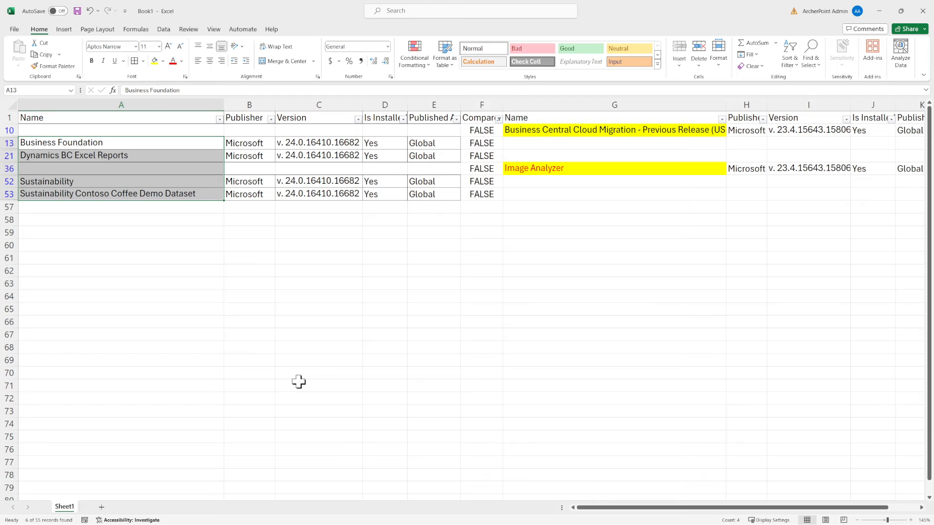
{"action": "left_click", "coordinate": [880, 11]}
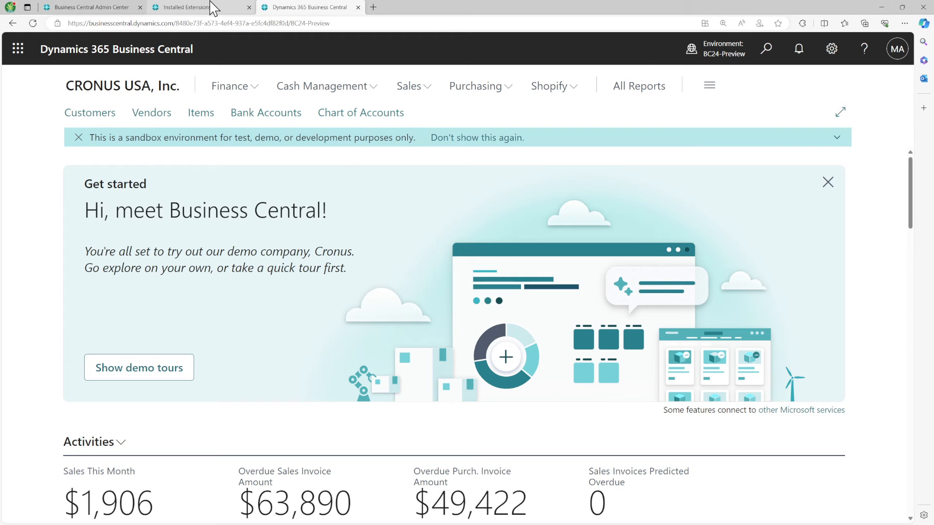
{"action": "left_click", "coordinate": [881, 11]}
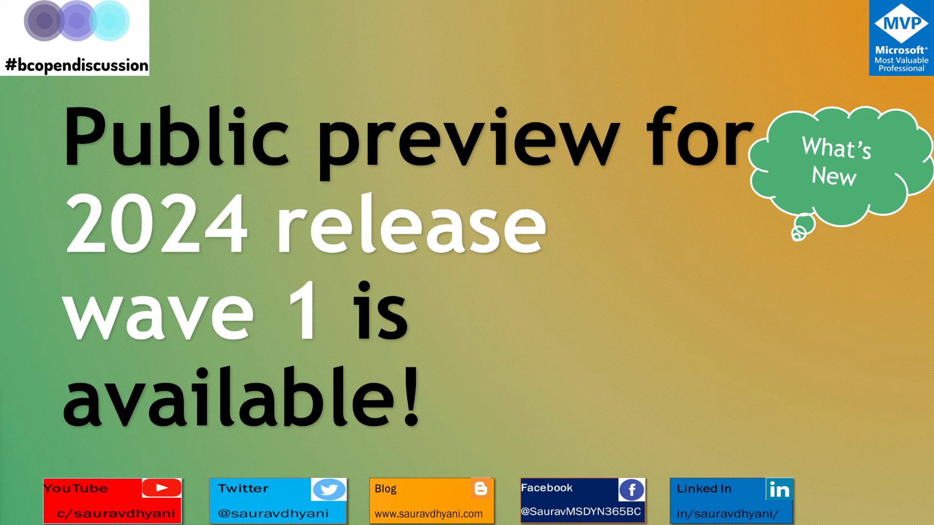